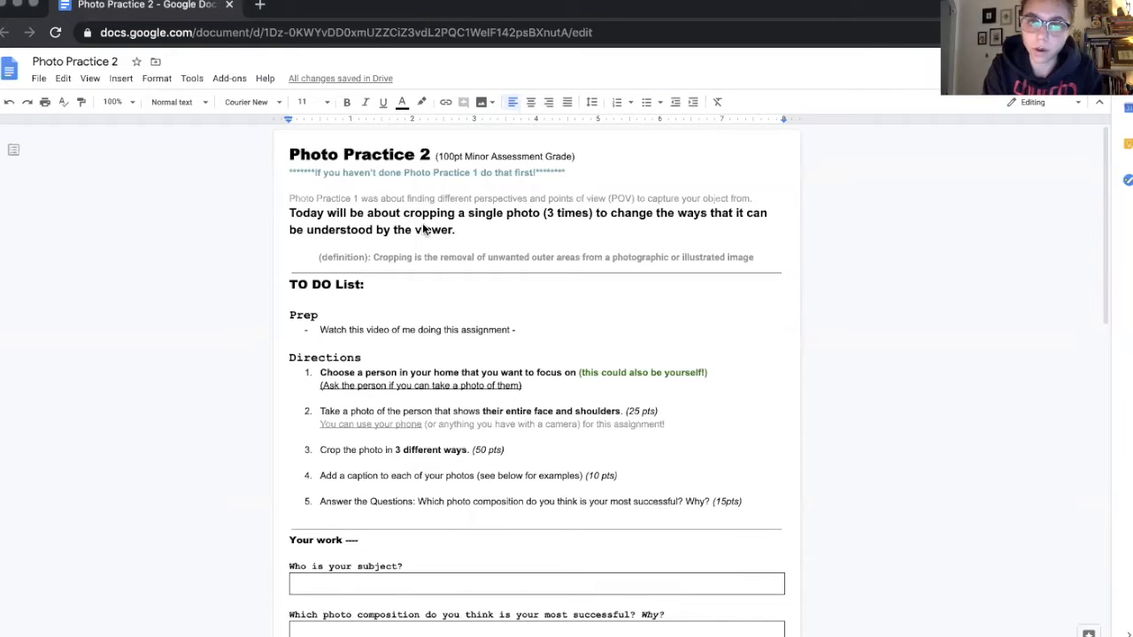
Review the cropping goal and the direction to photograph a person's entire face and shoulders
{"action": "triple_click", "coordinate": [403, 229]}
{"action": "left_click", "coordinate": [376, 257]}
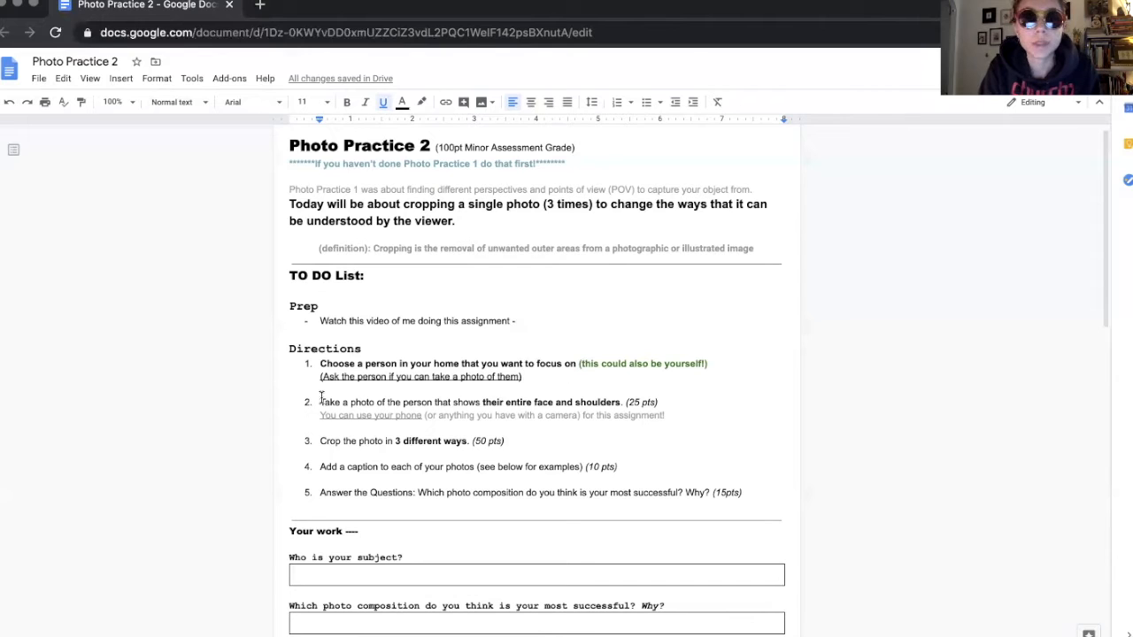
{"action": "left_click_drag", "start_coordinate": [320, 402], "coordinate": [457, 405]}
{"action": "left_click", "coordinate": [457, 405]}
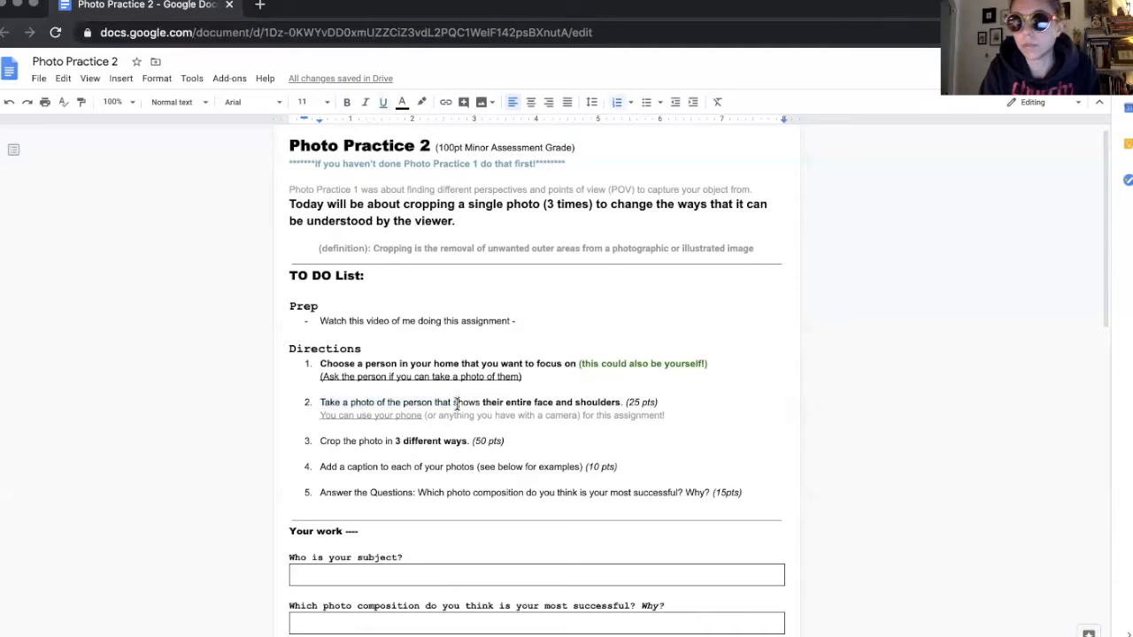
{"action": "left_click_drag", "start_coordinate": [482, 402], "coordinate": [622, 402]}
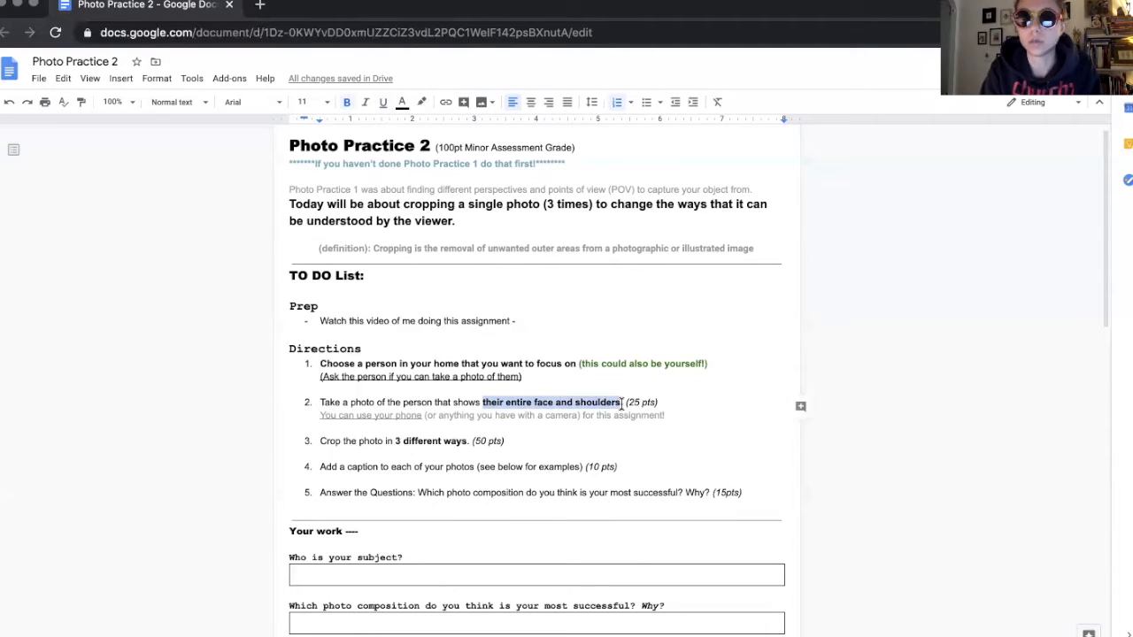
Insert weirdo.JPG from the computer's Desktop below the "Original Photo" label in the teacher's example section
{"action": "scroll", "coordinate": [531, 442], "scroll_direction": "down", "scroll_amount": 10}
{"action": "left_click", "coordinate": [363, 438]}
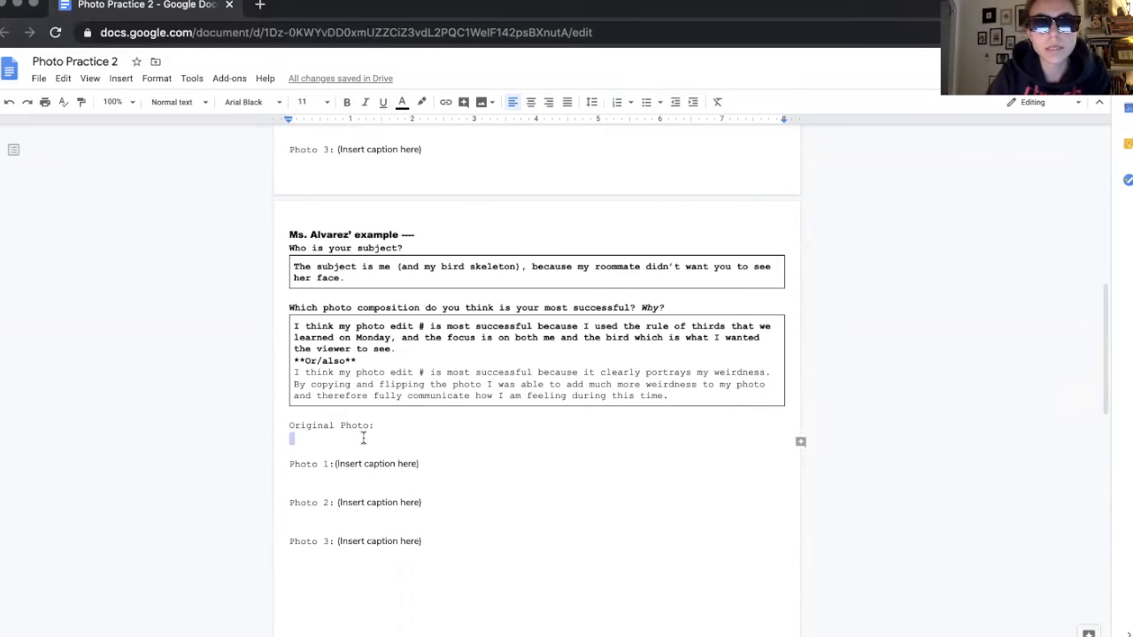
{"action": "left_click", "coordinate": [121, 78]}
{"action": "mouse_move", "coordinate": [141, 126]}
{"action": "left_click", "coordinate": [288, 111]}
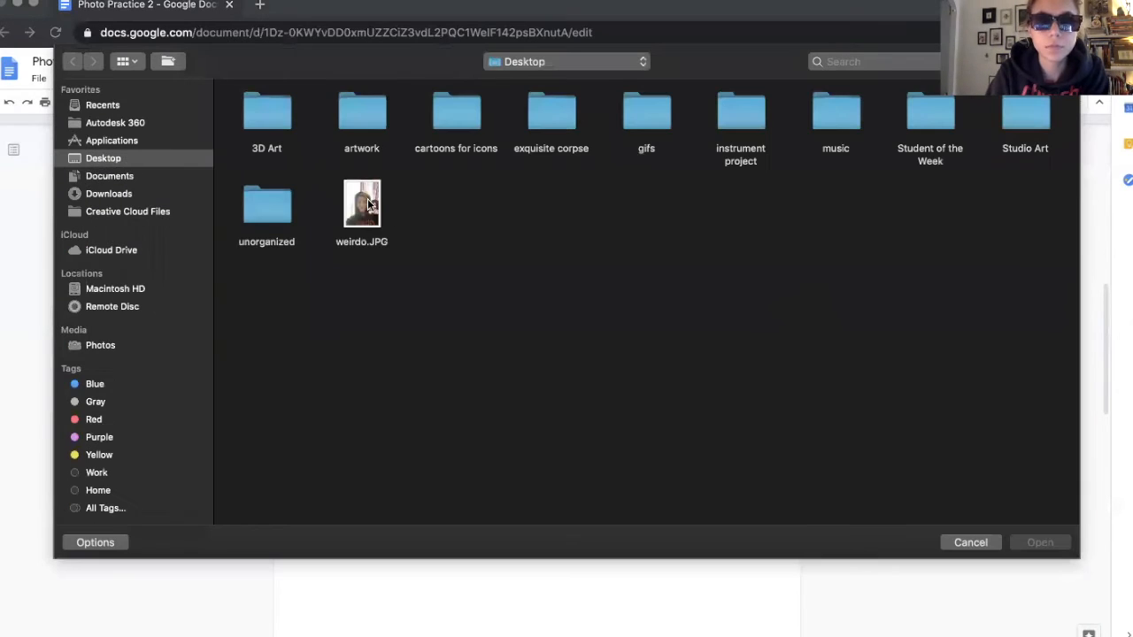
{"action": "left_click", "coordinate": [372, 204]}
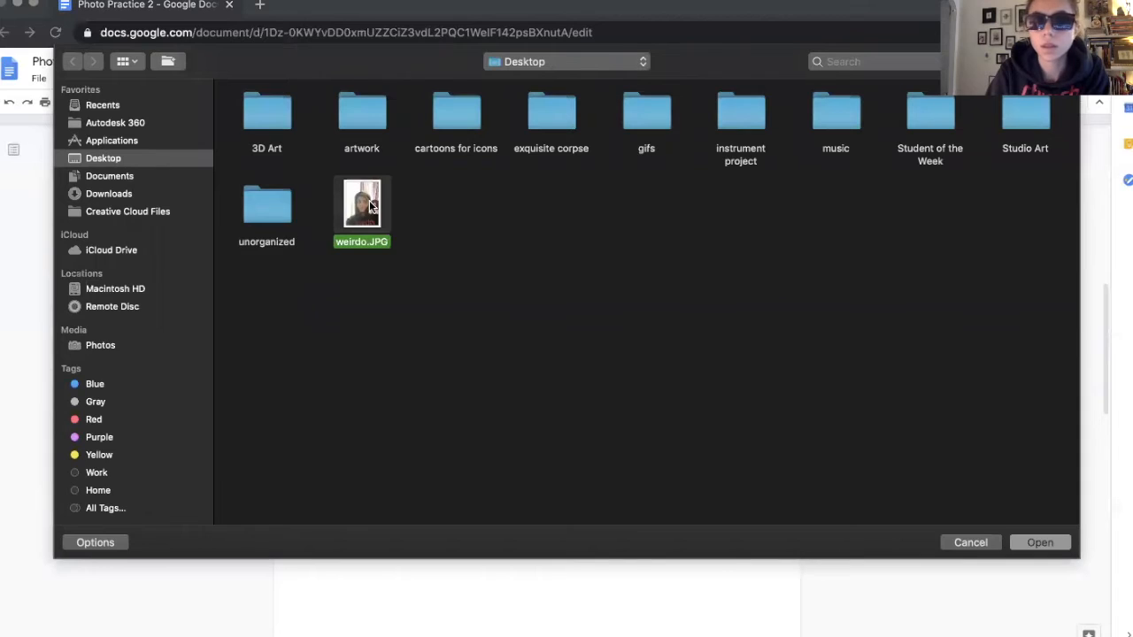
{"action": "double_click", "coordinate": [372, 204]}
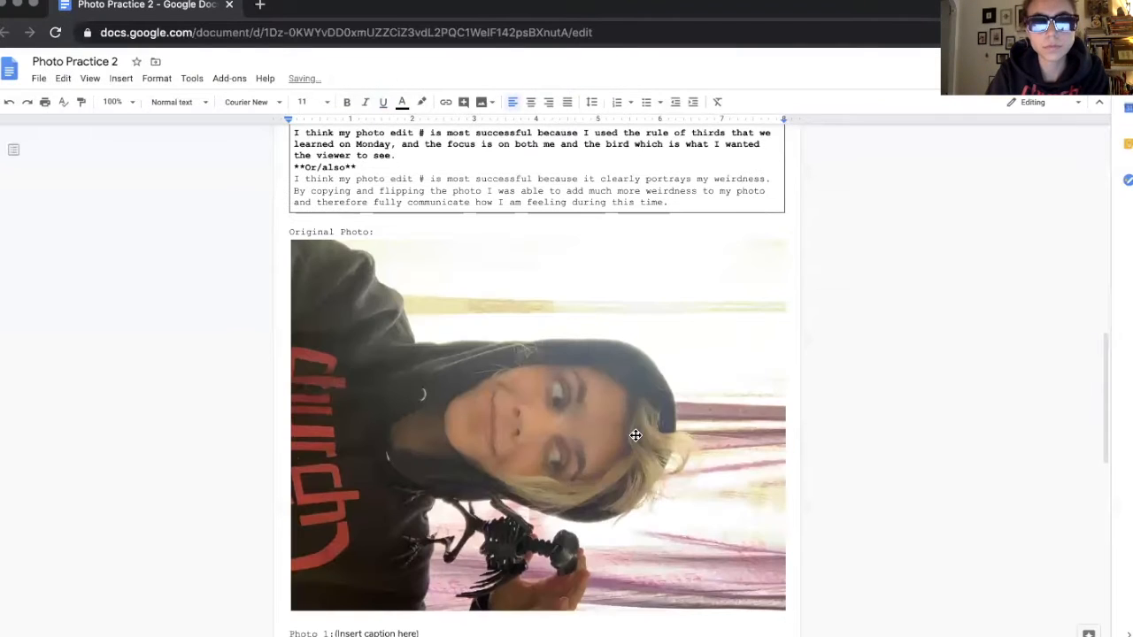
Rotate the inserted original photo to 270° so the person stands upright
{"action": "left_click", "coordinate": [645, 489]}
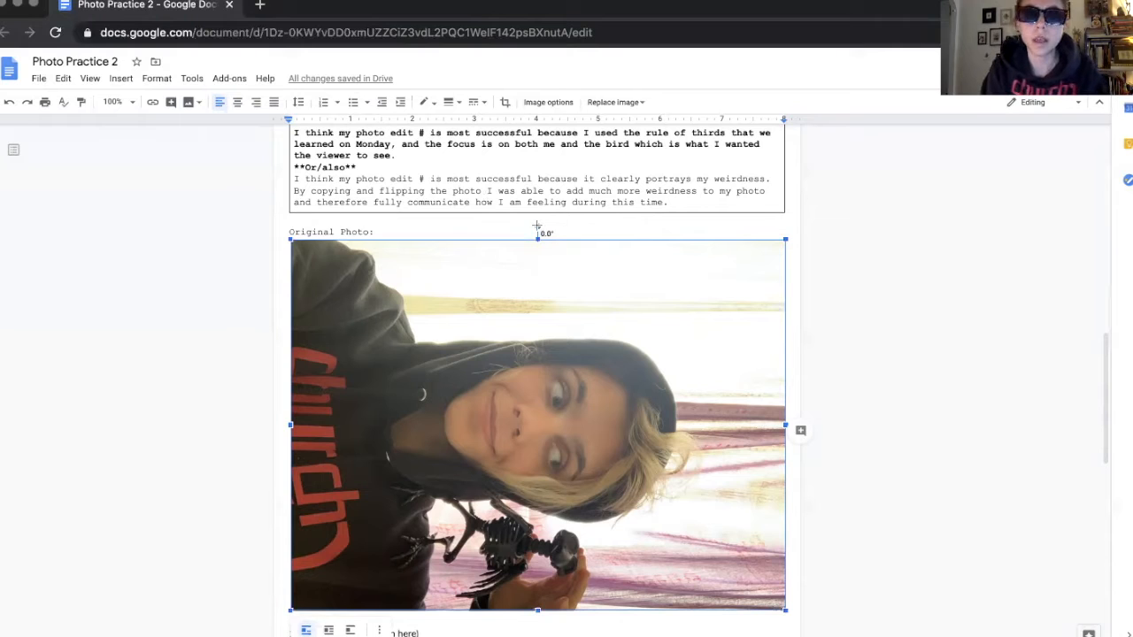
{"action": "left_click_drag", "start_coordinate": [537, 226], "coordinate": [410, 421]}
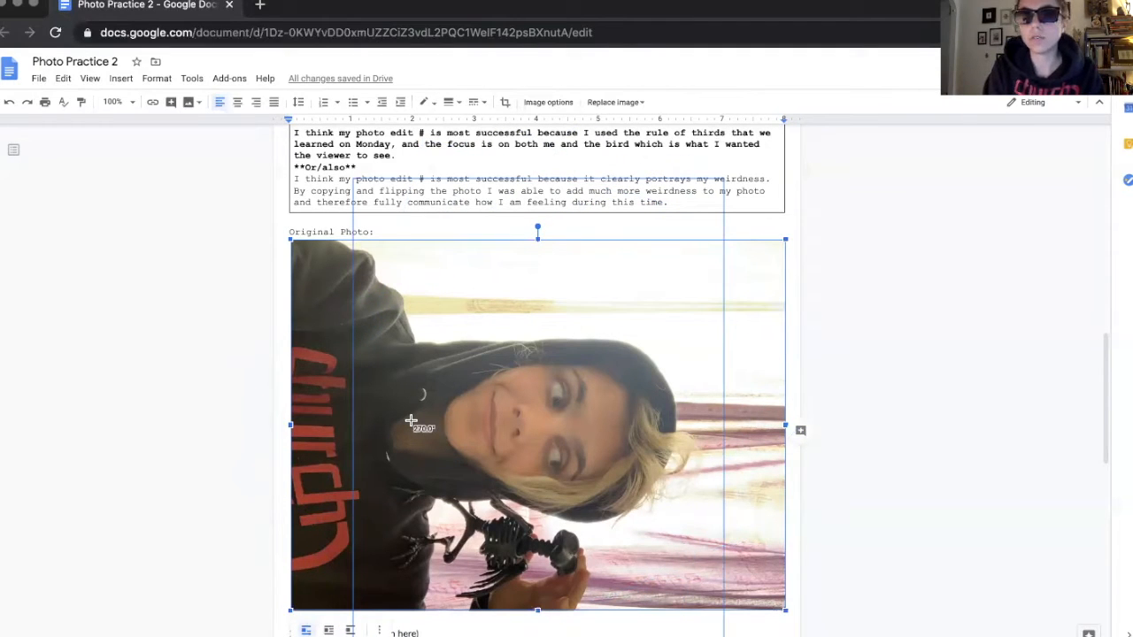
{"action": "left_click_drag", "start_coordinate": [411, 421], "coordinate": [410, 421]}
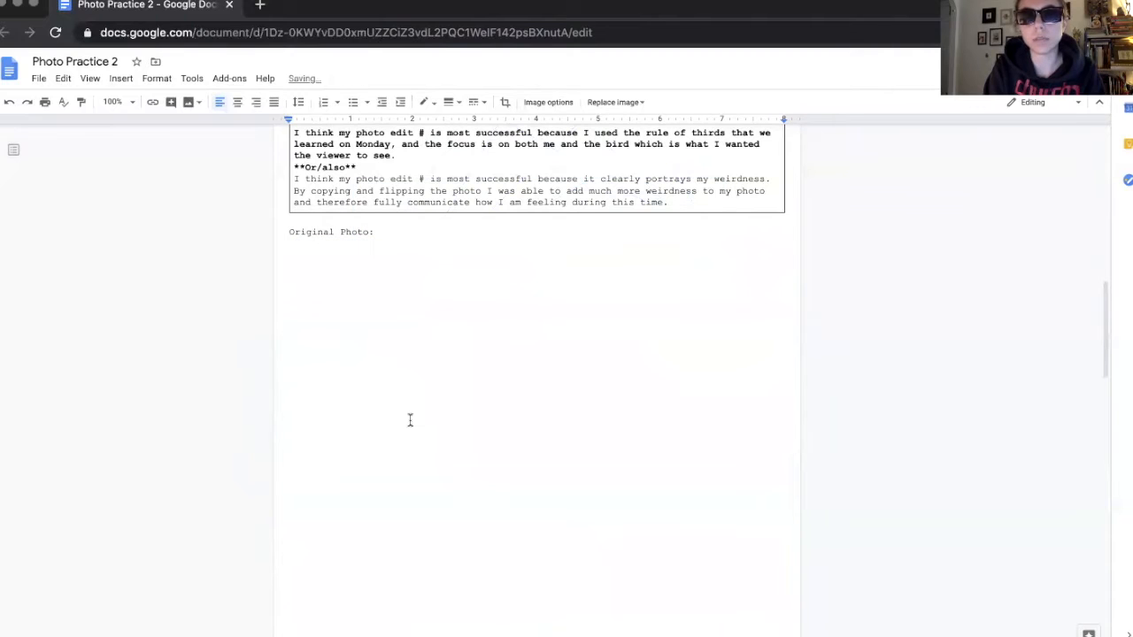
Scale the original photo down proportionally to about 5 inches wide
{"action": "scroll", "coordinate": [555, 449], "scroll_direction": "down", "scroll_amount": 3}
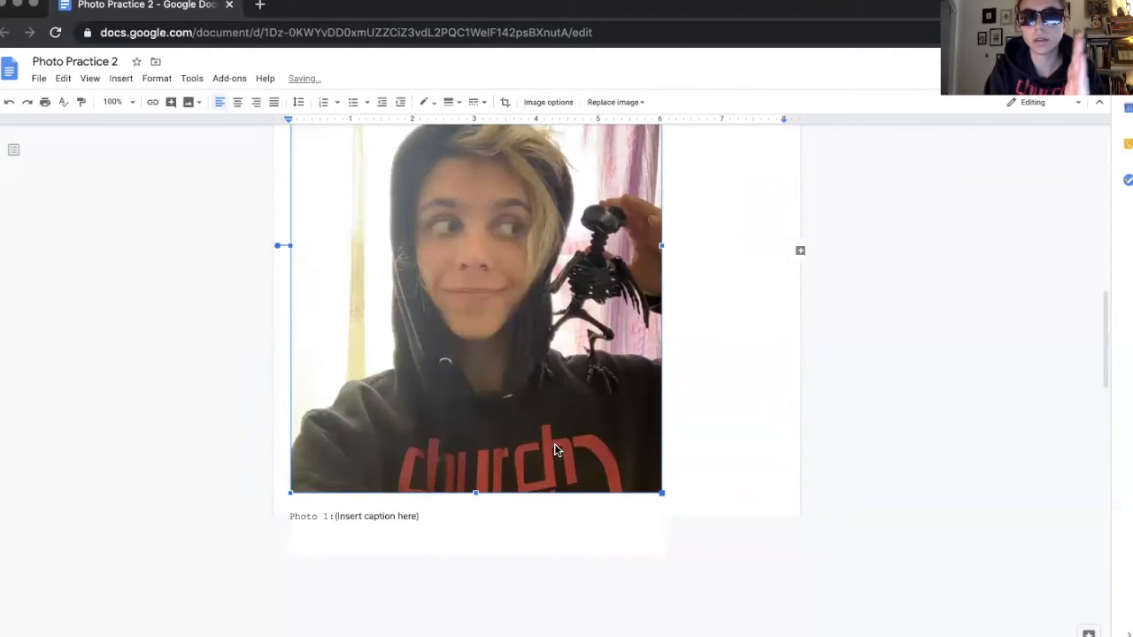
{"action": "left_click_drag", "start_coordinate": [661, 485], "coordinate": [596, 365]}
{"action": "scroll", "coordinate": [596, 365], "scroll_direction": "up", "scroll_amount": 9}
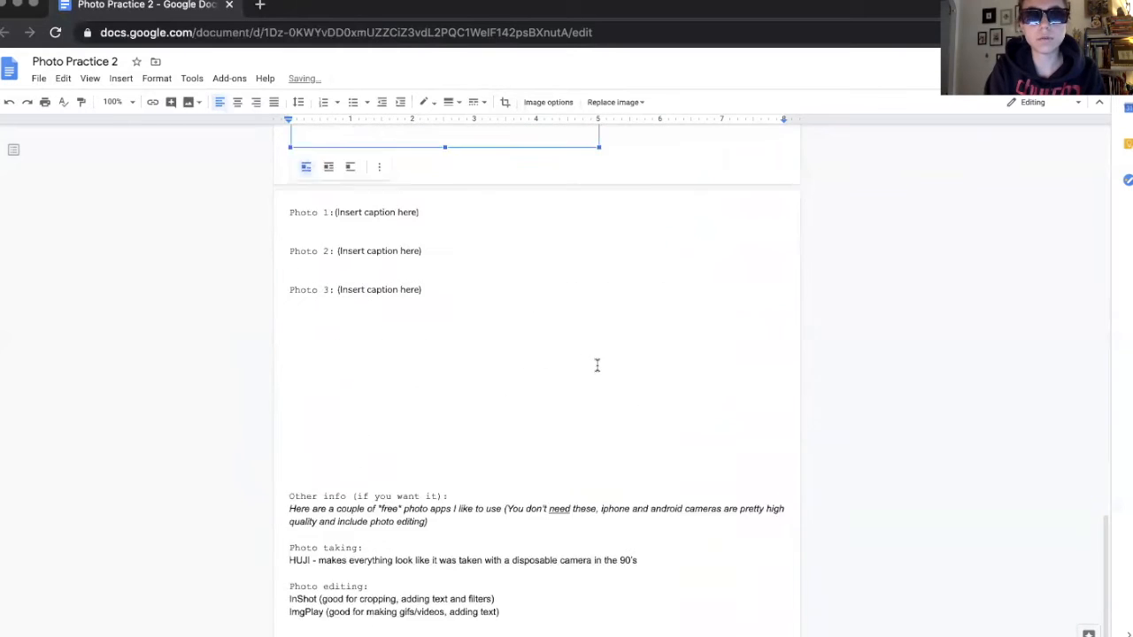
{"action": "left_click", "coordinate": [377, 455]}
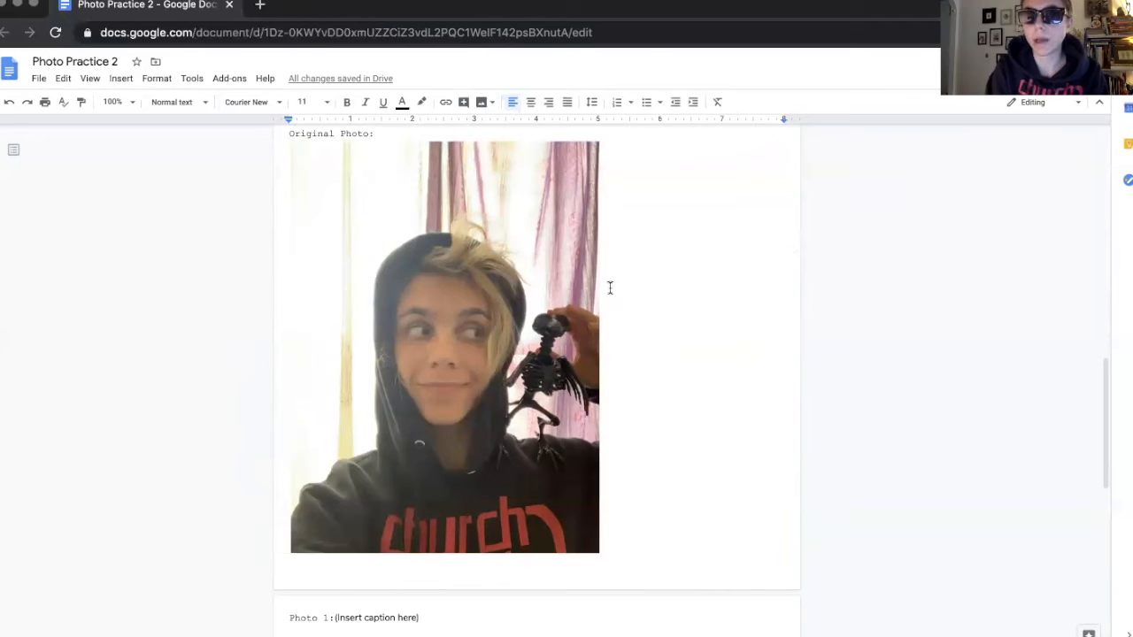
Copy the original photo and paste the duplicate on the blank line below the Photo 1 caption
{"action": "scroll", "coordinate": [645, 360], "scroll_direction": "down", "scroll_amount": 1}
{"action": "left_click", "coordinate": [359, 563]}
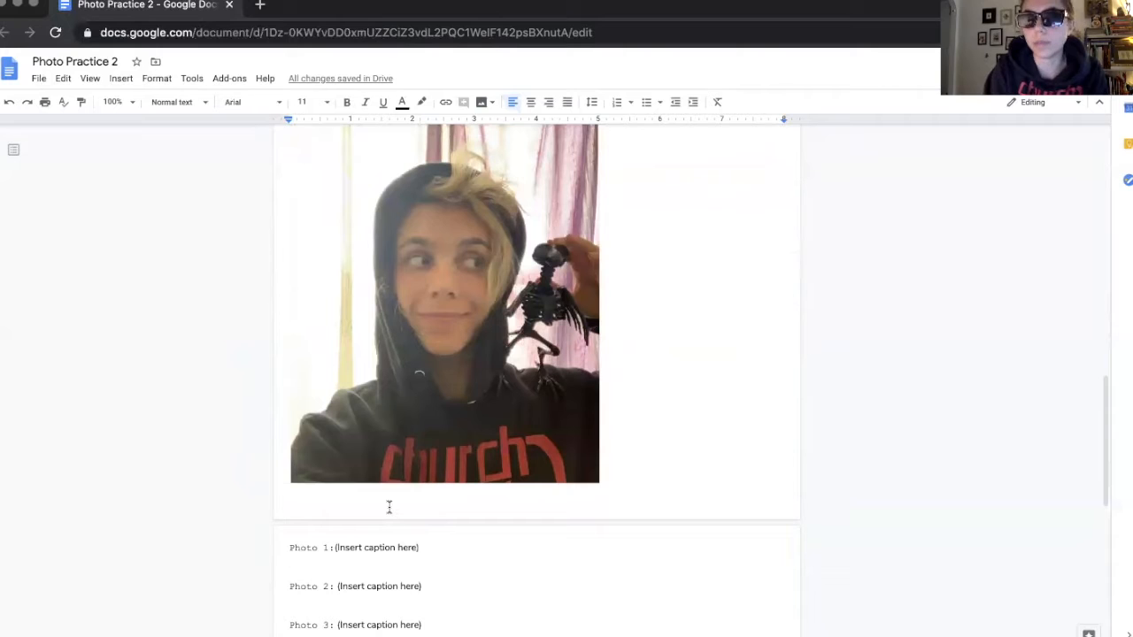
{"action": "left_click", "coordinate": [406, 233]}
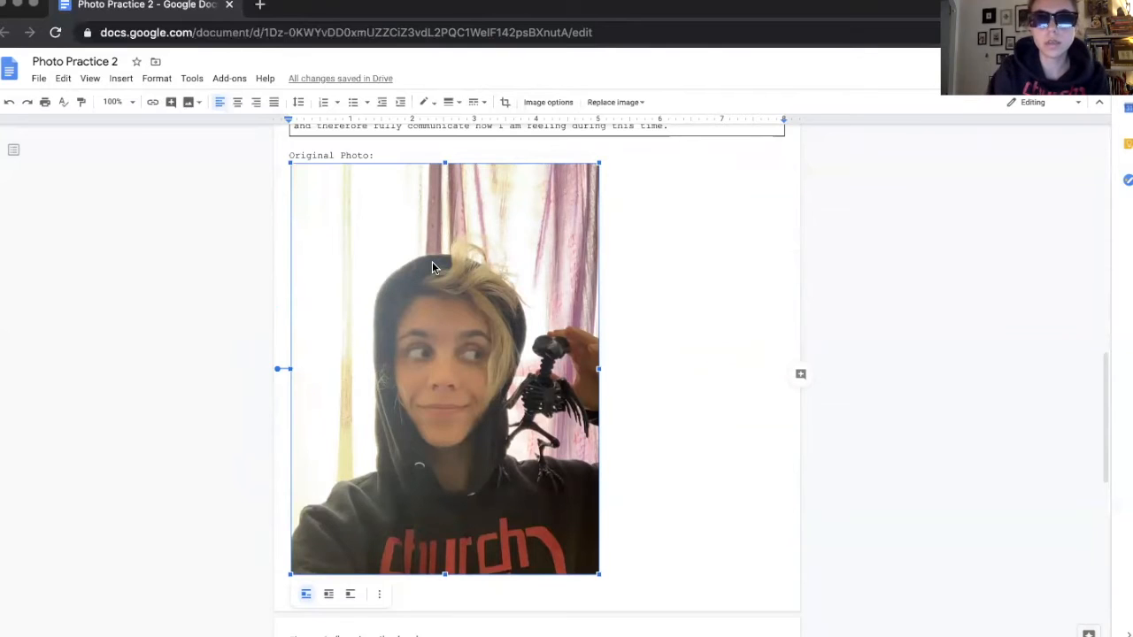
{"action": "scroll", "coordinate": [433, 267], "scroll_direction": "down", "scroll_amount": 2}
{"action": "left_click", "coordinate": [313, 531]}
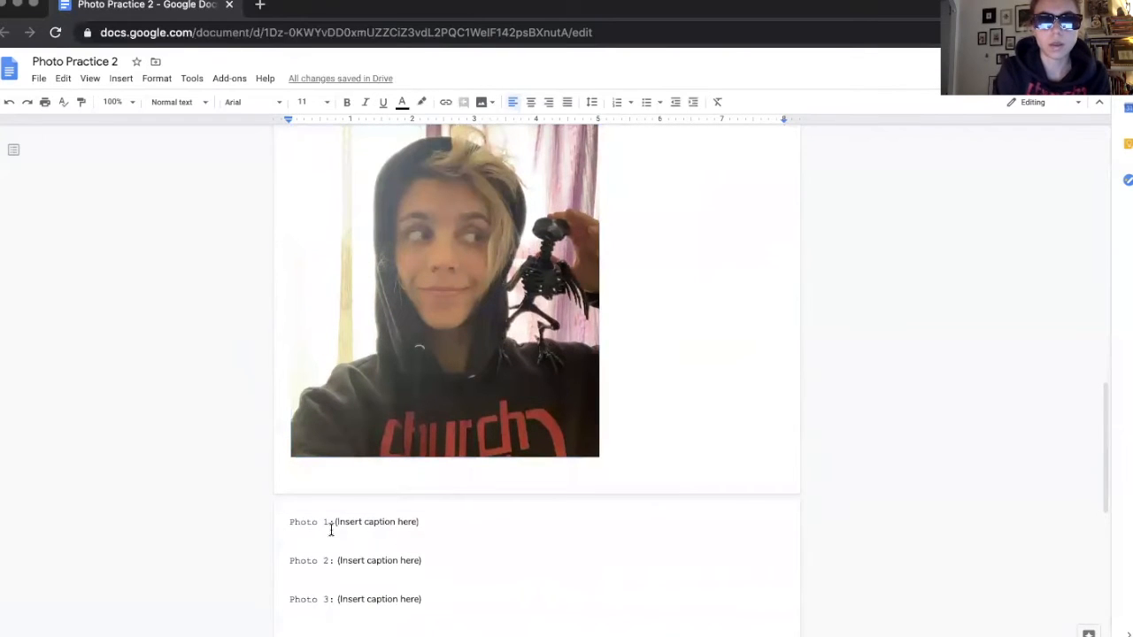
{"action": "key", "text": "ctrl+v"}
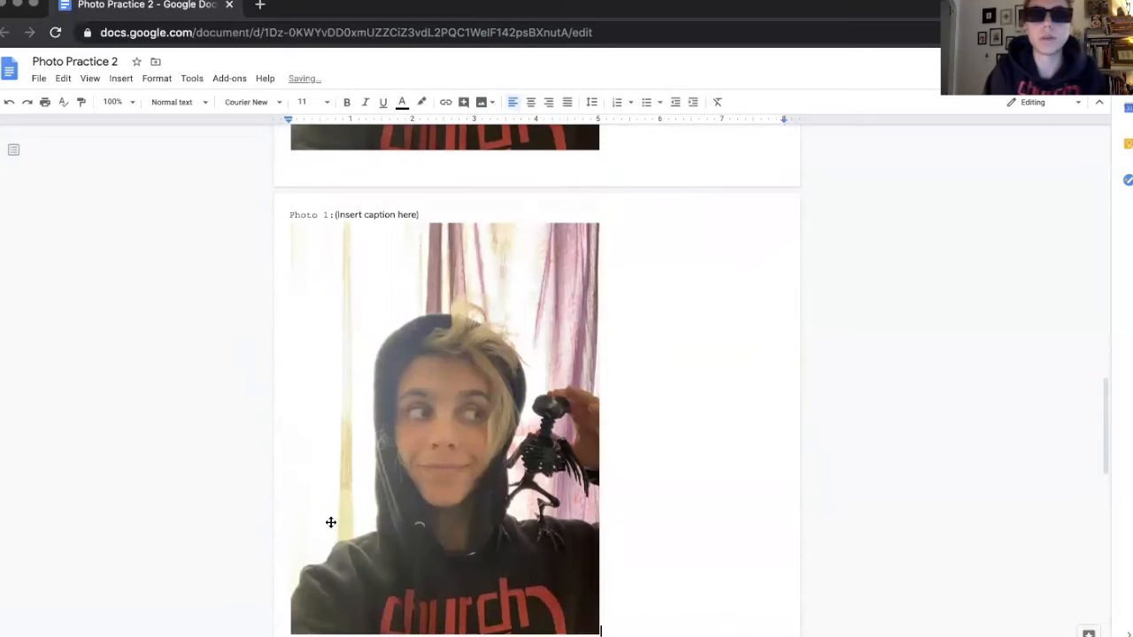
Crop the Photo 1 copy, trimming the shirt lettering off the bottom and a narrow strip off the right side
{"action": "left_click", "coordinate": [430, 303]}
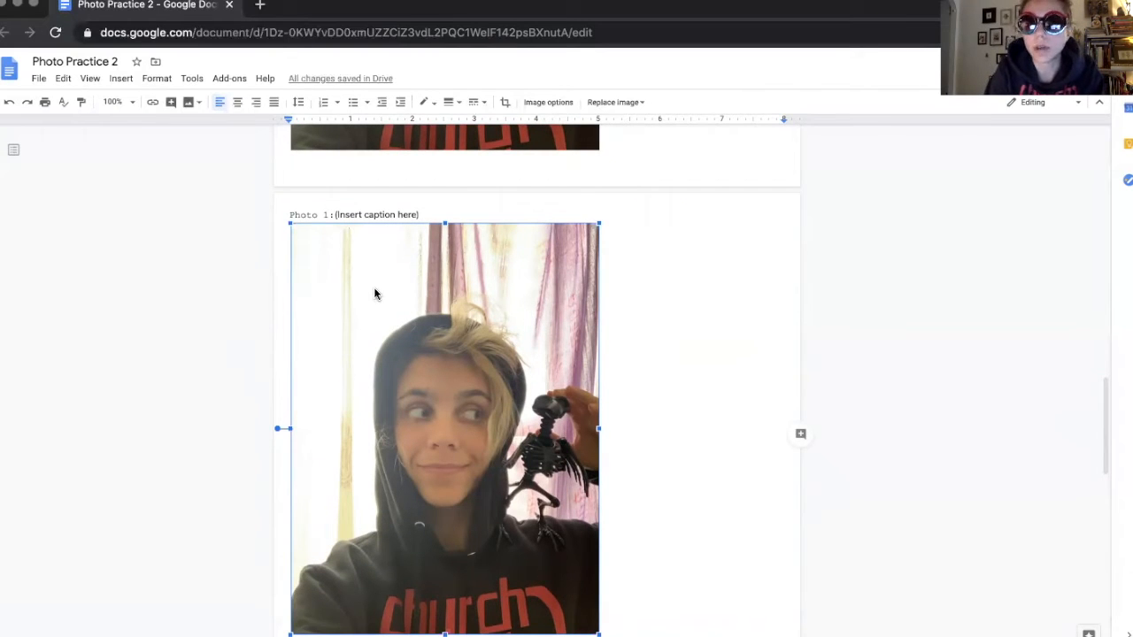
{"action": "double_click", "coordinate": [428, 292]}
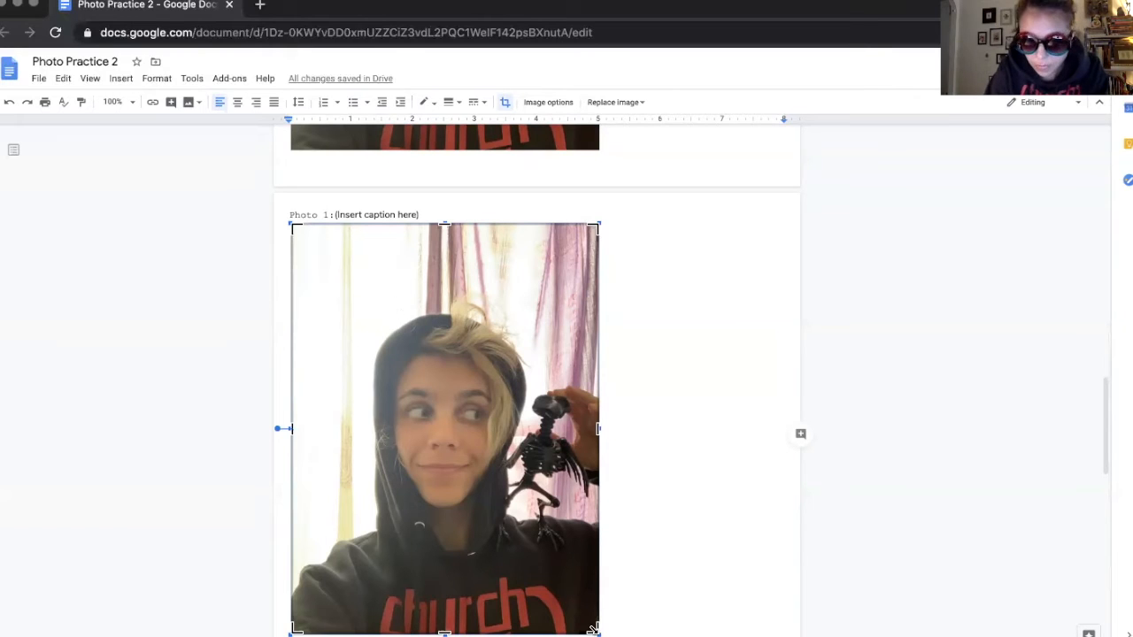
{"action": "left_click_drag", "start_coordinate": [592, 629], "coordinate": [597, 583]}
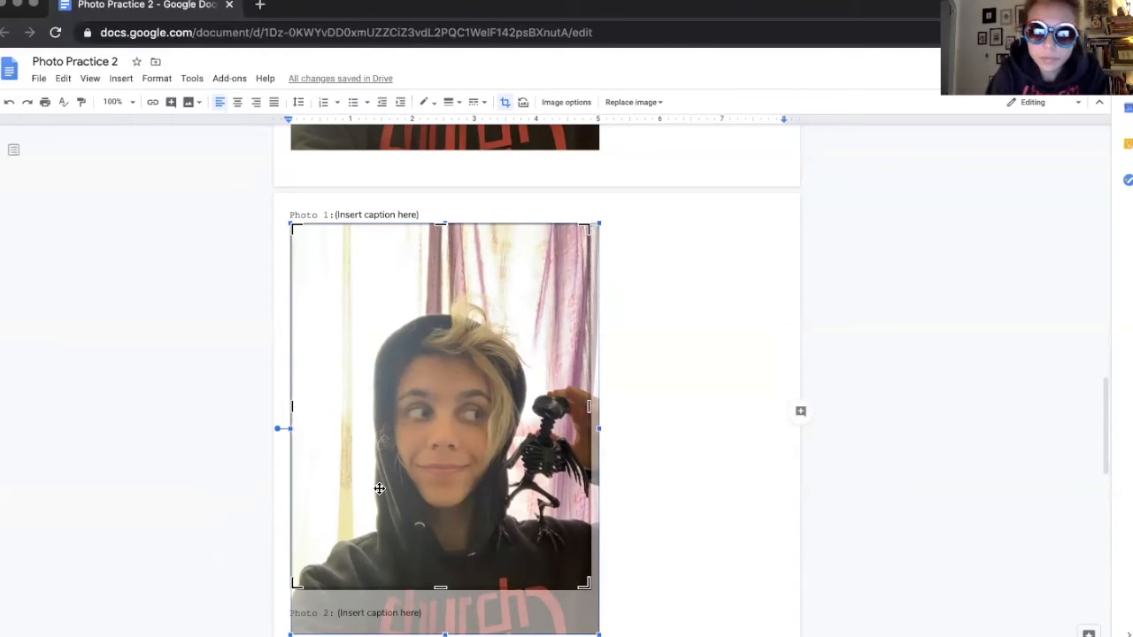
{"action": "left_click_drag", "start_coordinate": [440, 588], "coordinate": [439, 585]}
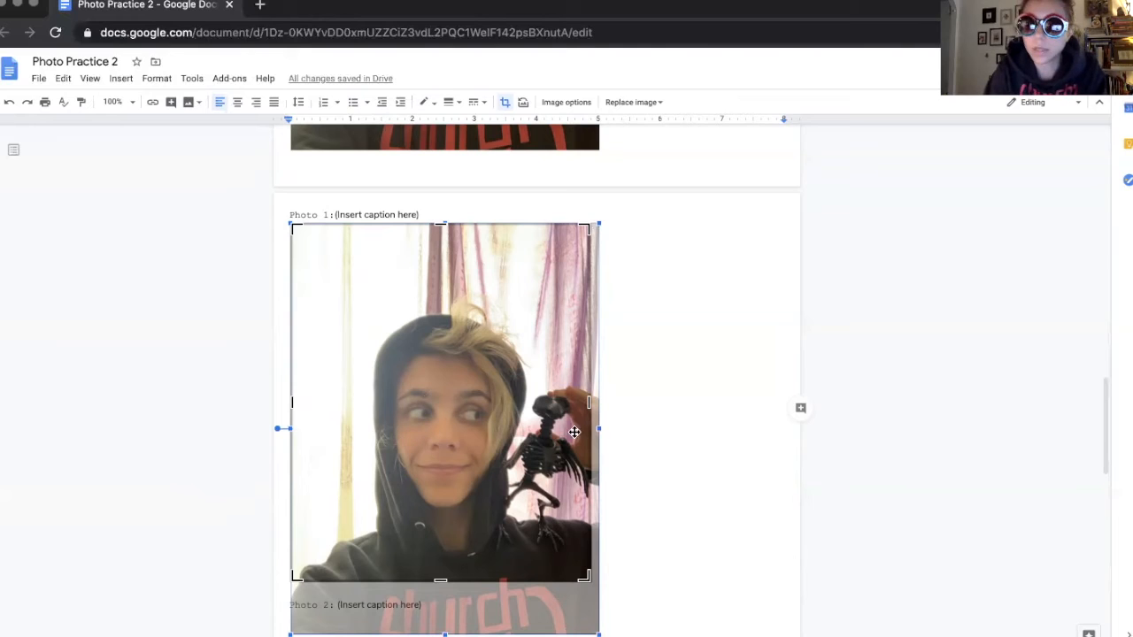
{"action": "left_click_drag", "start_coordinate": [590, 404], "coordinate": [576, 403]}
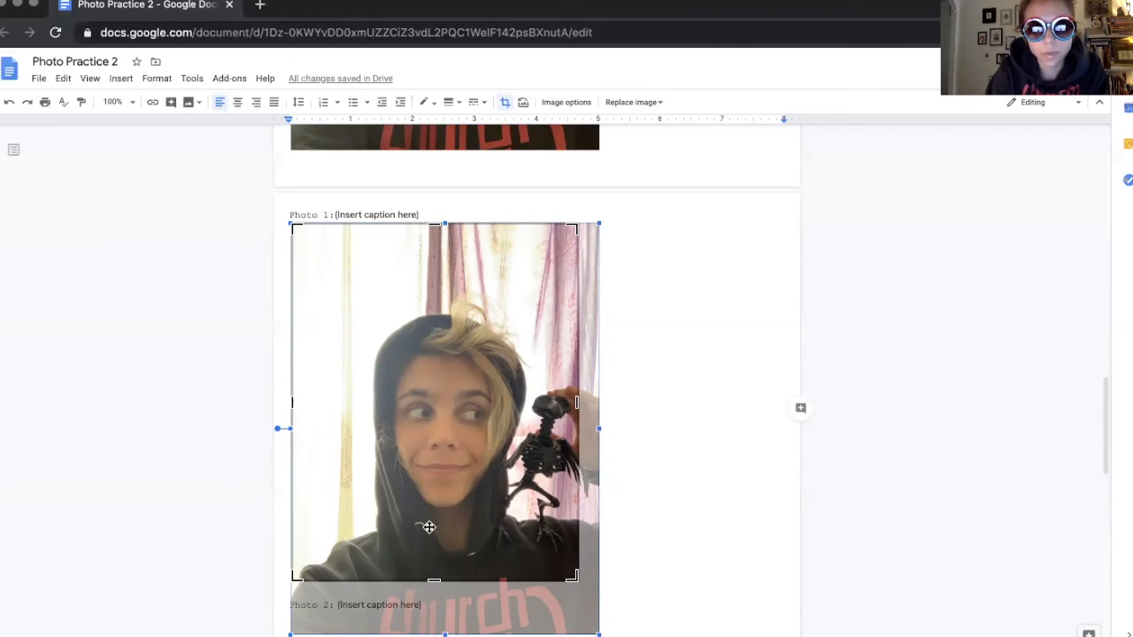
{"action": "left_click_drag", "start_coordinate": [435, 578], "coordinate": [434, 569]}
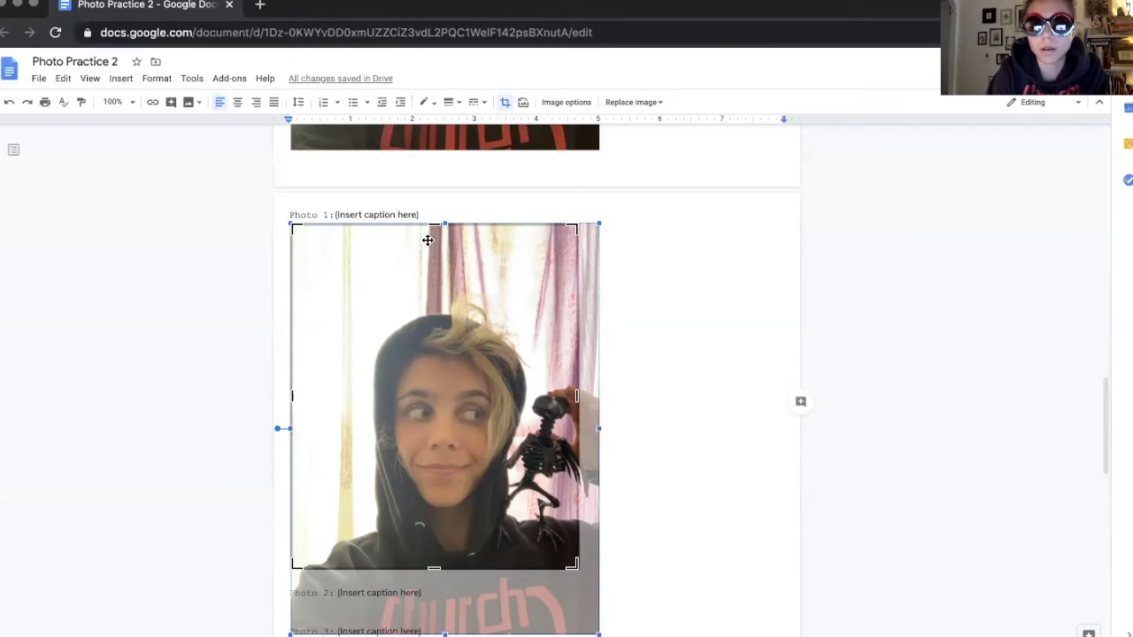
{"action": "key", "text": "Return"}
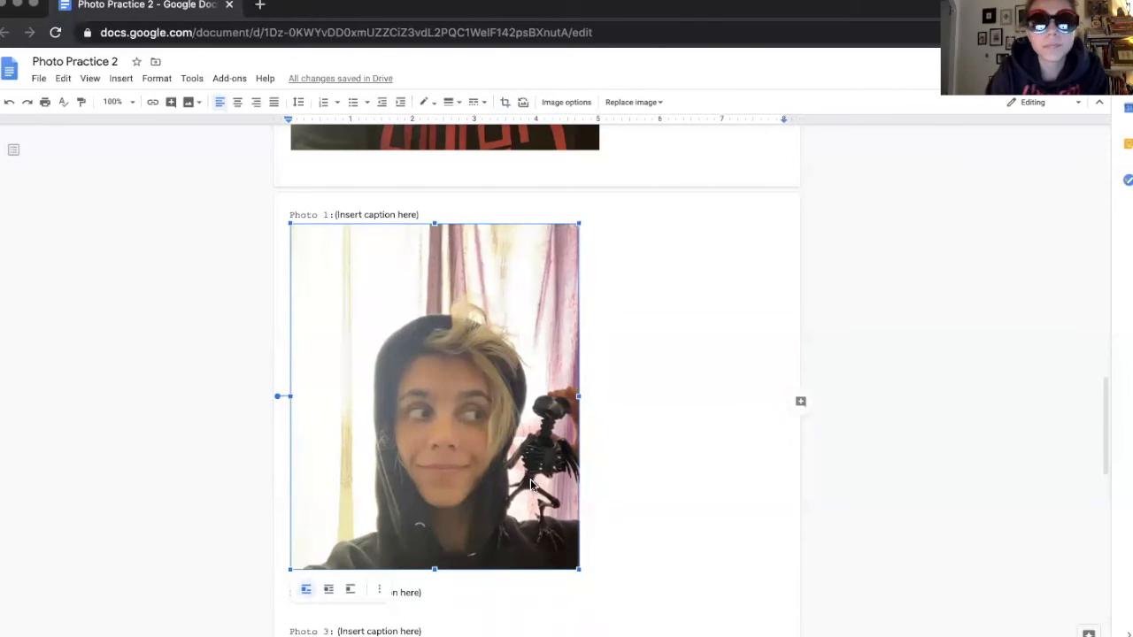
{"action": "left_click", "coordinate": [622, 469]}
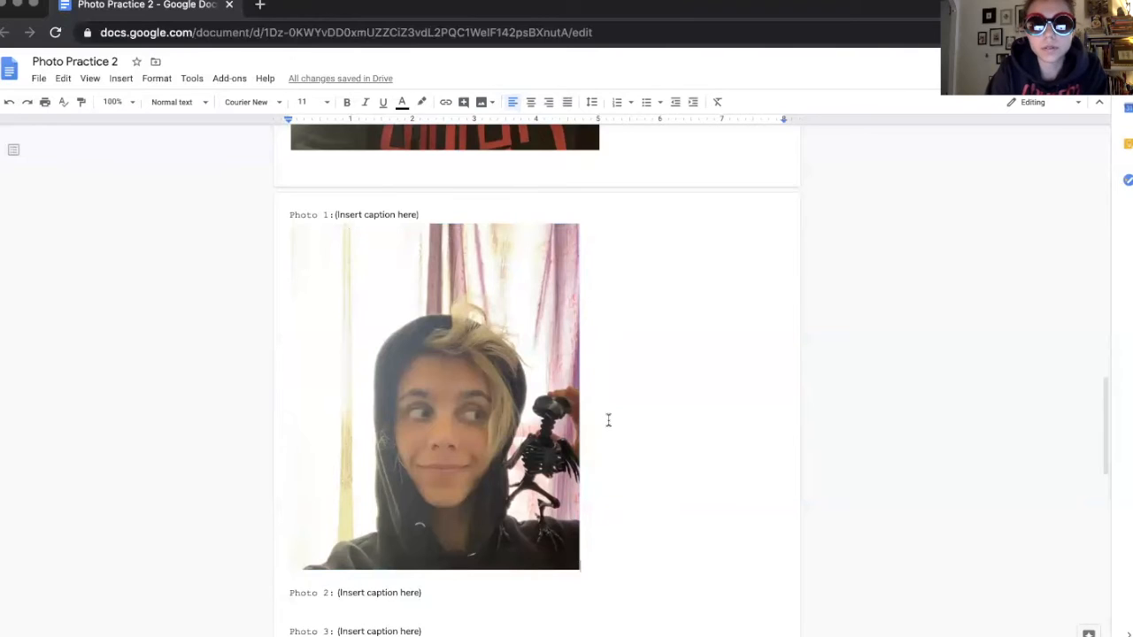
Compare the cropped Photo 1 with the original photo, and replace Photo 1's caption placeholder with "BFFs"
{"action": "scroll", "coordinate": [608, 420], "scroll_direction": "up", "scroll_amount": 5}
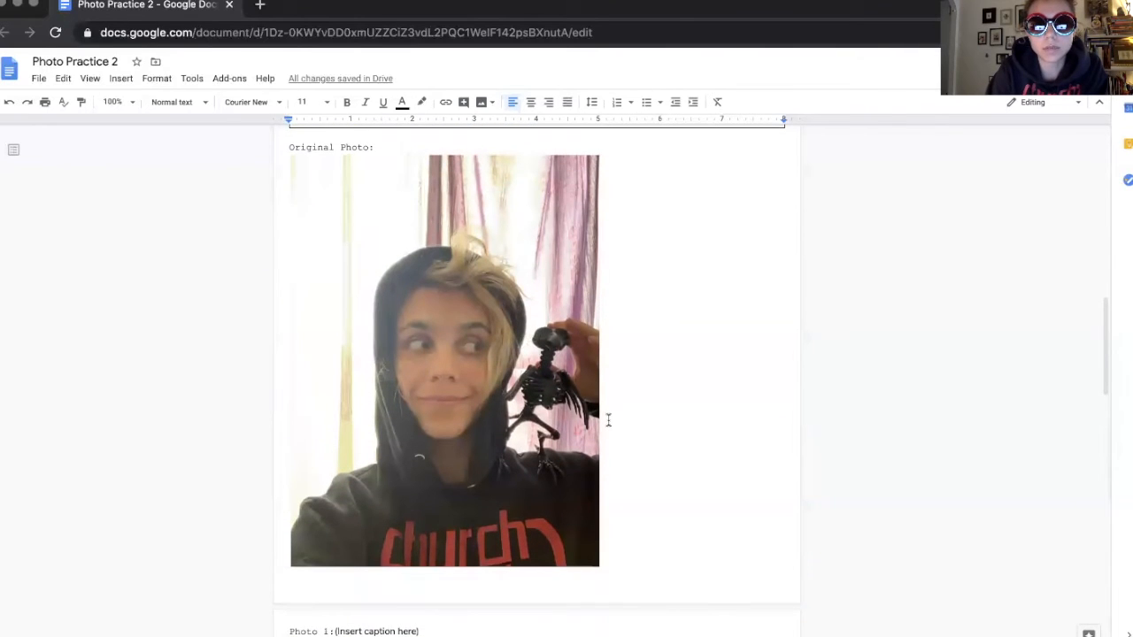
{"action": "scroll", "coordinate": [608, 420], "scroll_direction": "down", "scroll_amount": 5}
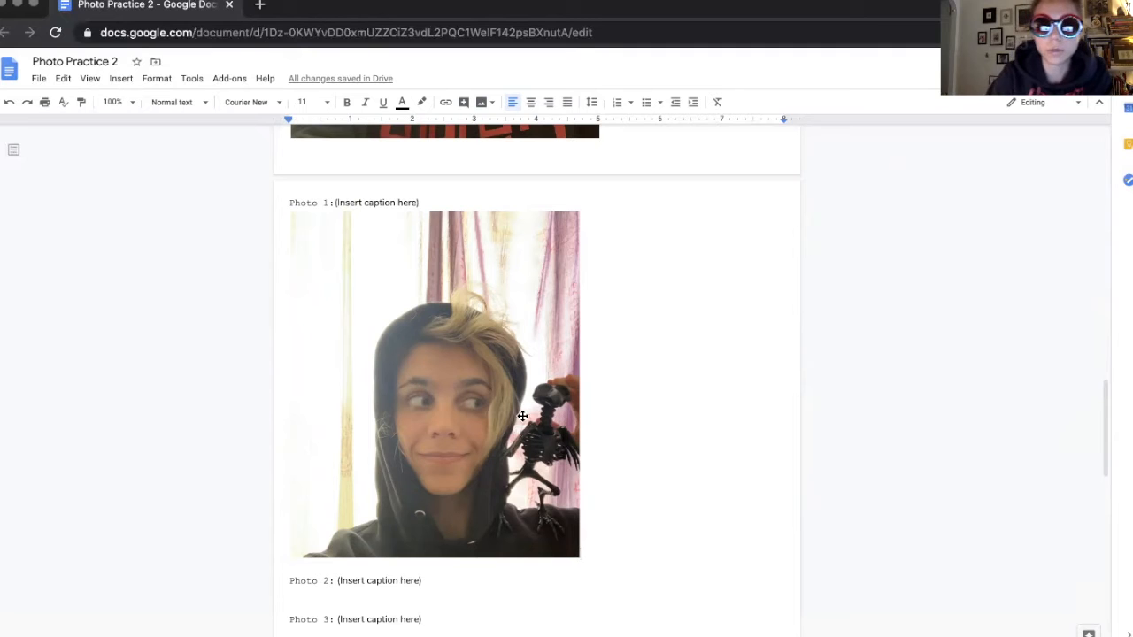
{"action": "left_click", "coordinate": [451, 411]}
{"action": "left_click", "coordinate": [611, 412]}
{"action": "scroll", "coordinate": [612, 412], "scroll_direction": "up", "scroll_amount": 5}
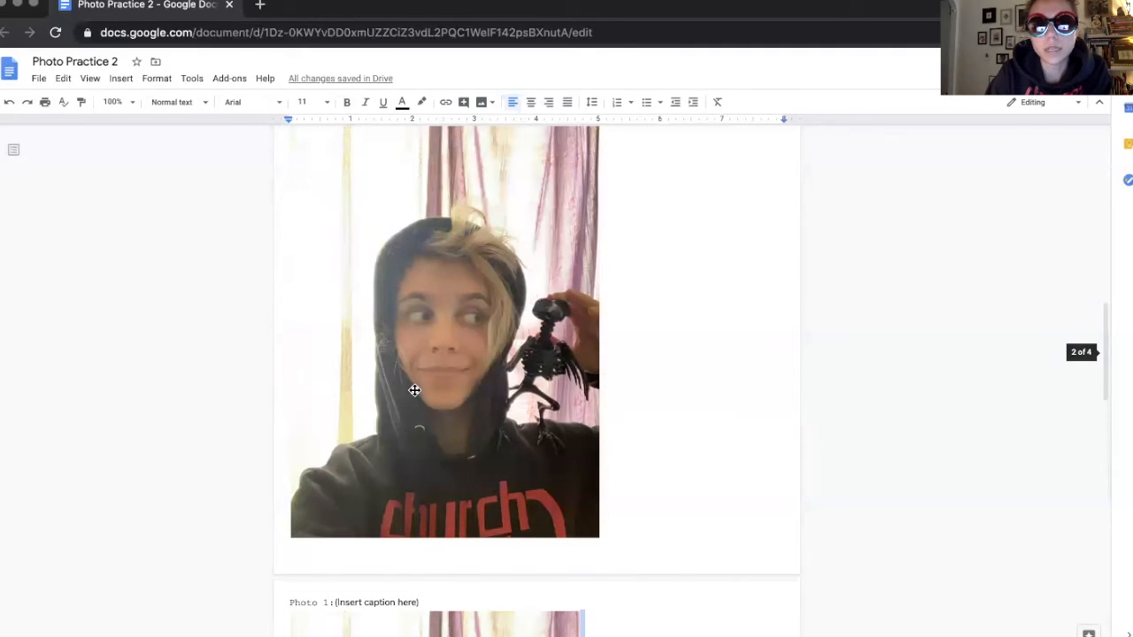
{"action": "scroll", "coordinate": [414, 383], "scroll_direction": "down", "scroll_amount": 1}
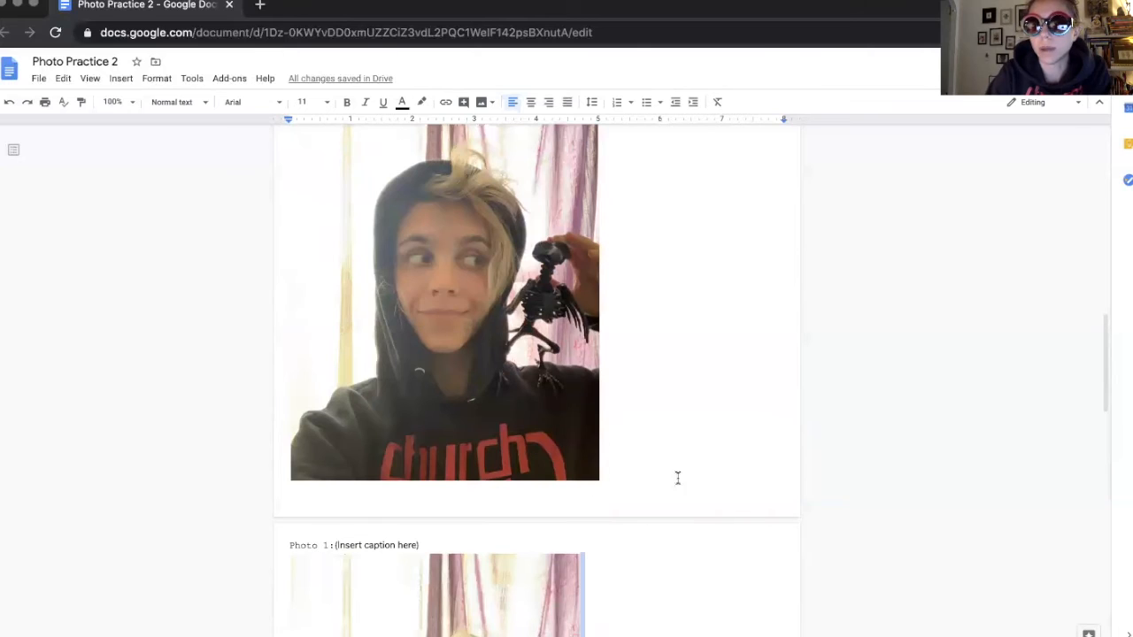
{"action": "scroll", "coordinate": [575, 461], "scroll_direction": "up", "scroll_amount": 3}
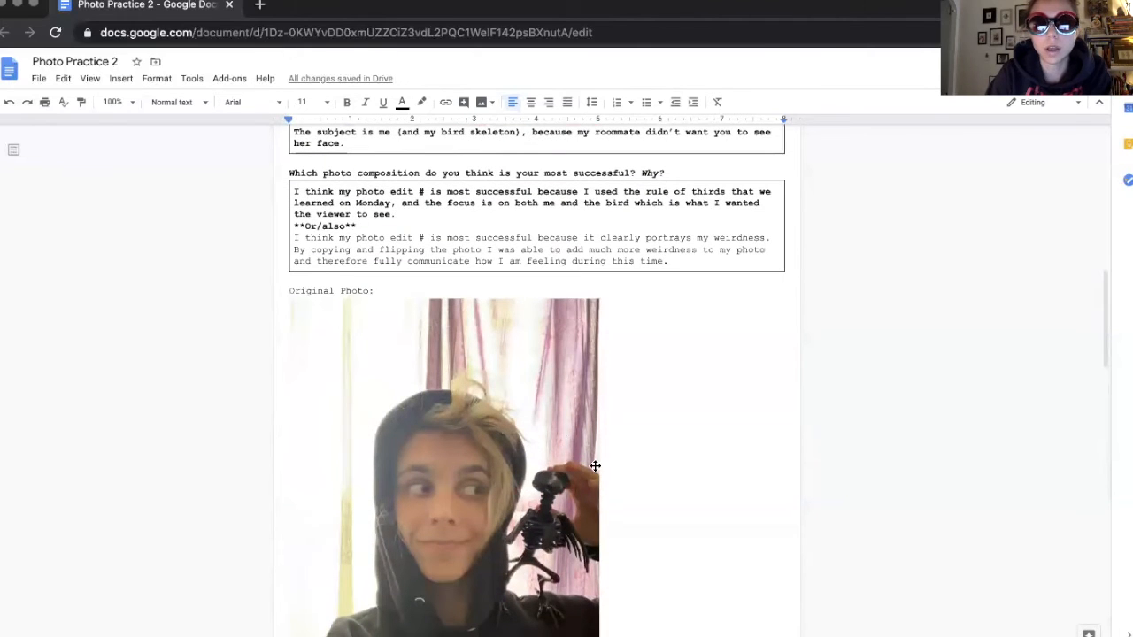
{"action": "scroll", "coordinate": [595, 465], "scroll_direction": "down", "scroll_amount": 1}
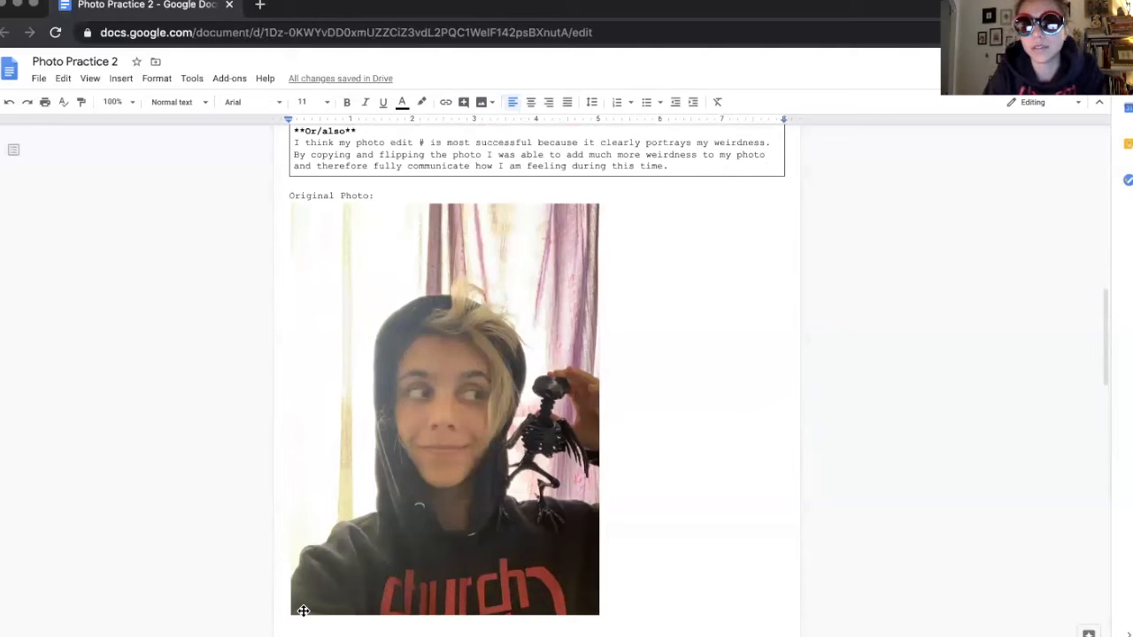
{"action": "scroll", "coordinate": [303, 610], "scroll_direction": "down", "scroll_amount": 8}
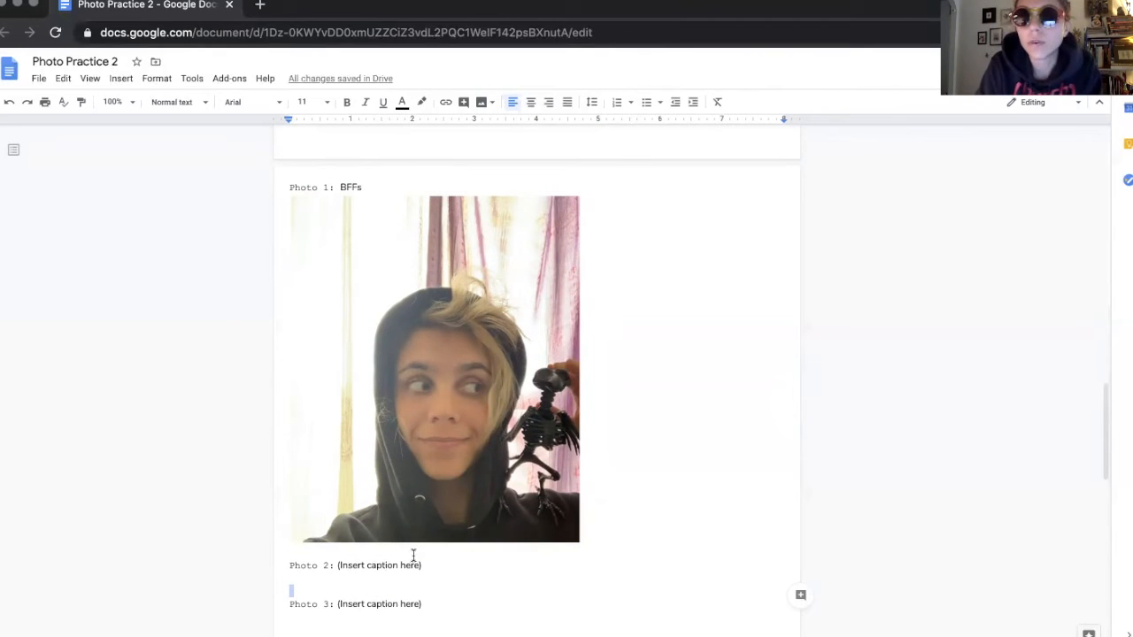
Copy the uncropped original photo and paste it on the blank line below the Photo 2 caption
{"action": "scroll", "coordinate": [412, 555], "scroll_direction": "up", "scroll_amount": 8}
{"action": "left_click", "coordinate": [461, 431]}
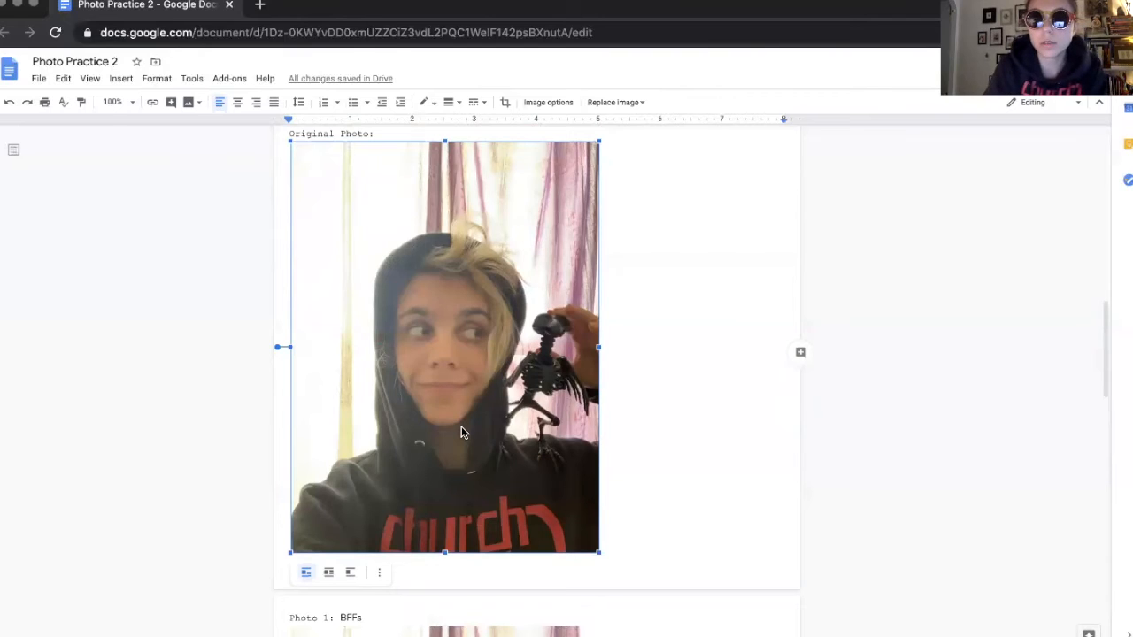
{"action": "scroll", "coordinate": [461, 431], "scroll_direction": "down", "scroll_amount": 10}
{"action": "left_click", "coordinate": [343, 422]}
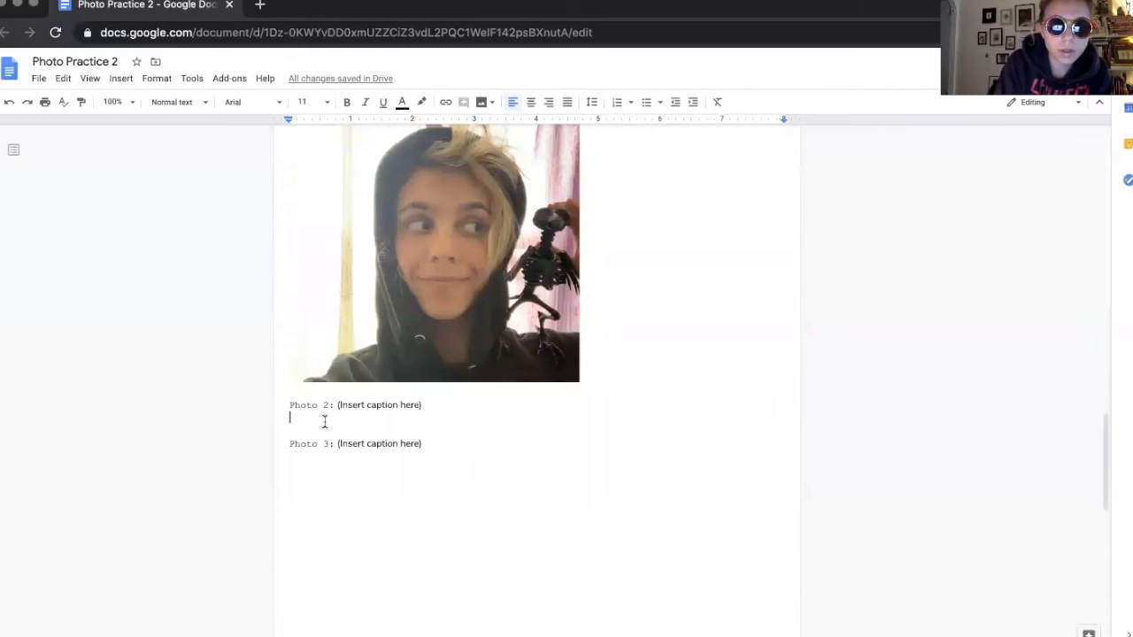
{"action": "key", "text": "super+v"}
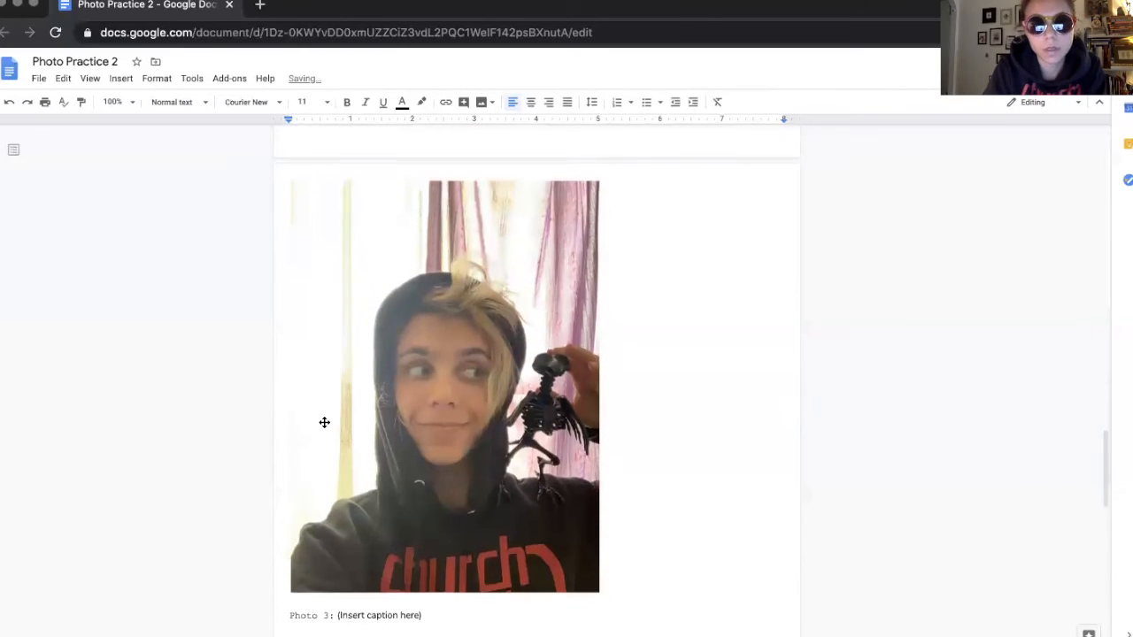
Crop the Photo 2 copy to one half of the face, trimming off the side with the skeleton, the shirt and a strip of the top
{"action": "left_click", "coordinate": [323, 422]}
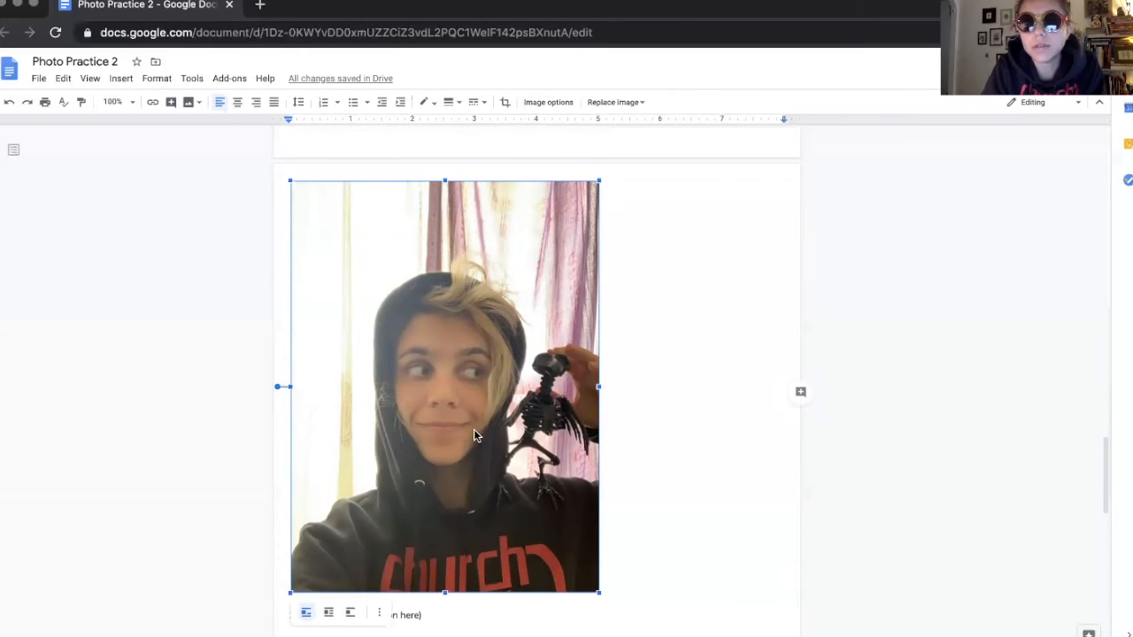
{"action": "left_click_drag", "start_coordinate": [473, 429], "coordinate": [525, 389]}
{"action": "left_click_drag", "start_coordinate": [510, 391], "coordinate": [482, 389]}
{"action": "left_click_drag", "start_coordinate": [386, 590], "coordinate": [385, 520]}
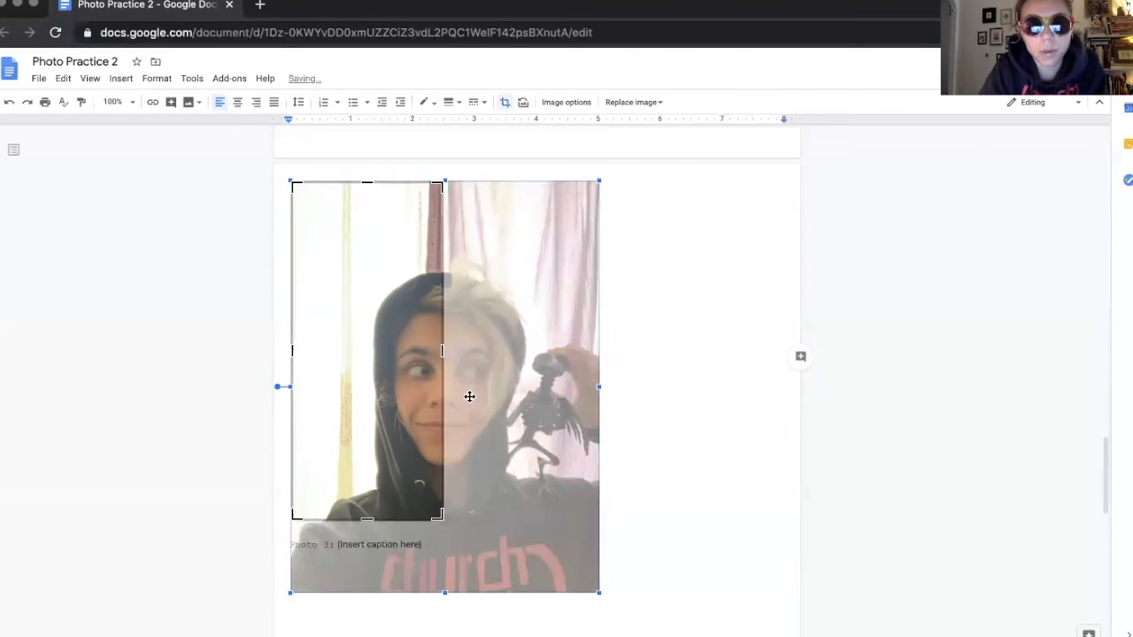
{"action": "left_click", "coordinate": [517, 359]}
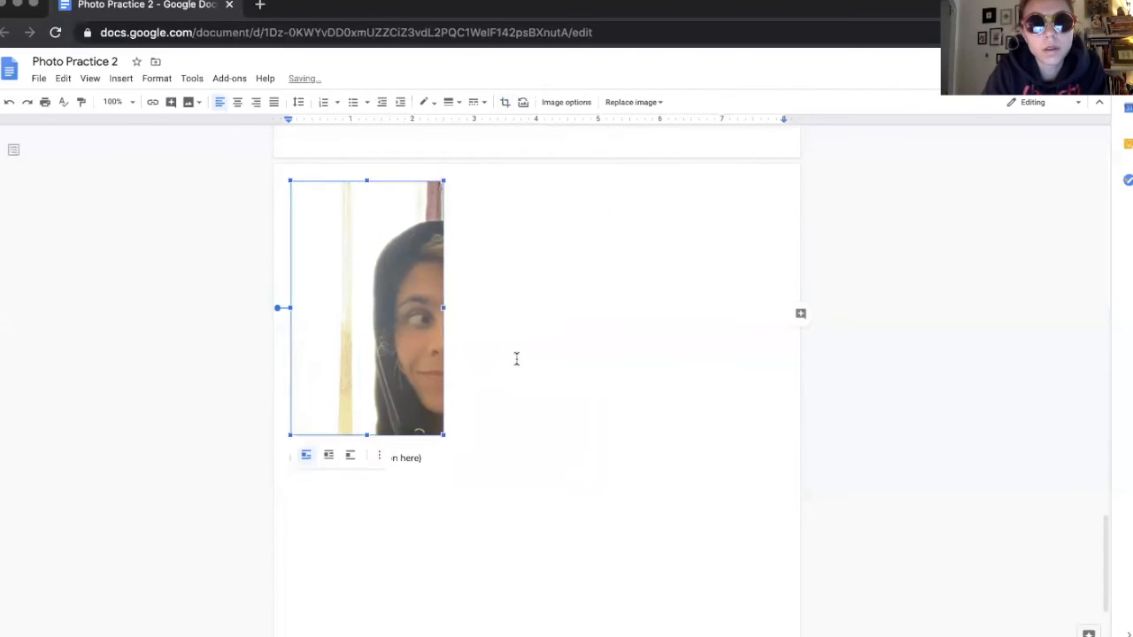
{"action": "left_click", "coordinate": [517, 359]}
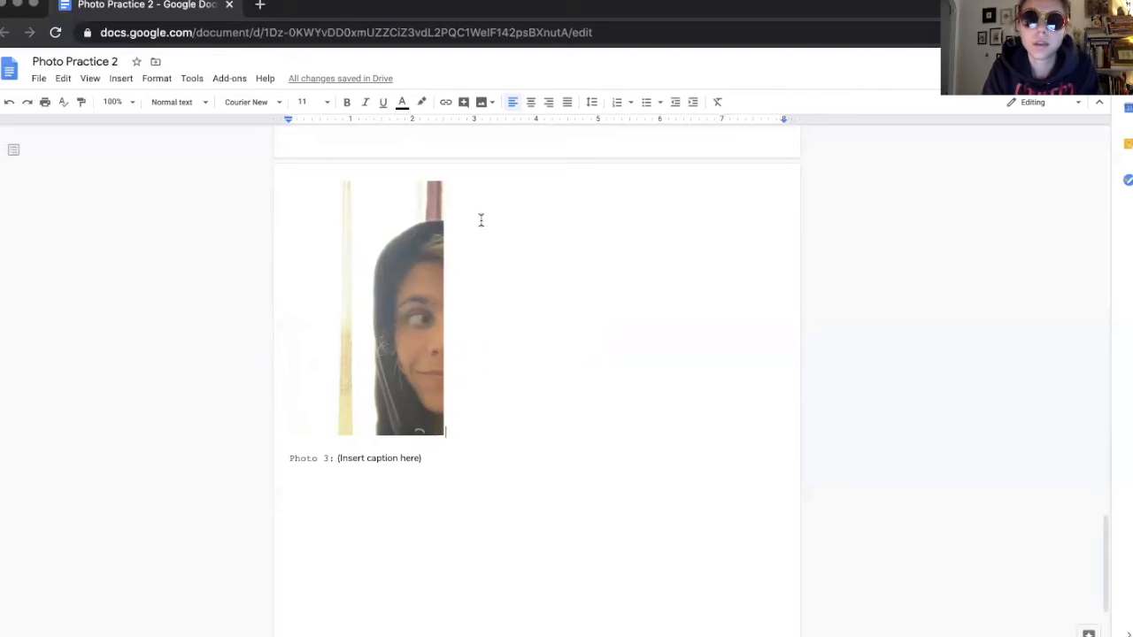
Duplicate the cropped half-face photo and place the copy directly beside it on the same line
{"action": "left_click", "coordinate": [352, 367]}
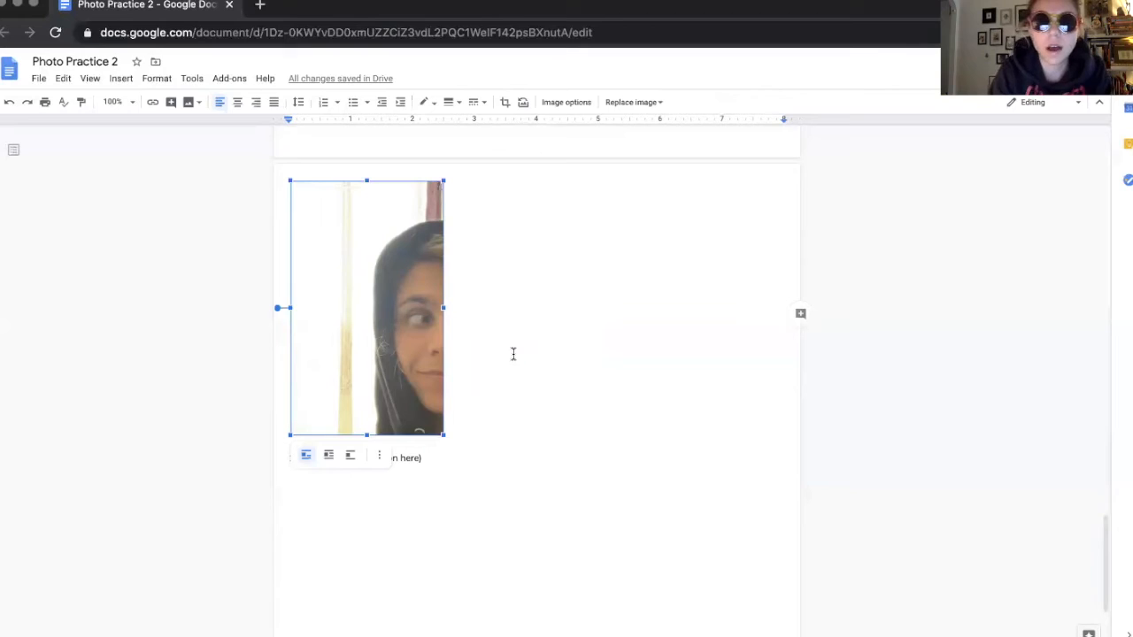
{"action": "left_click", "coordinate": [522, 405]}
{"action": "key", "text": "ctrl+v"}
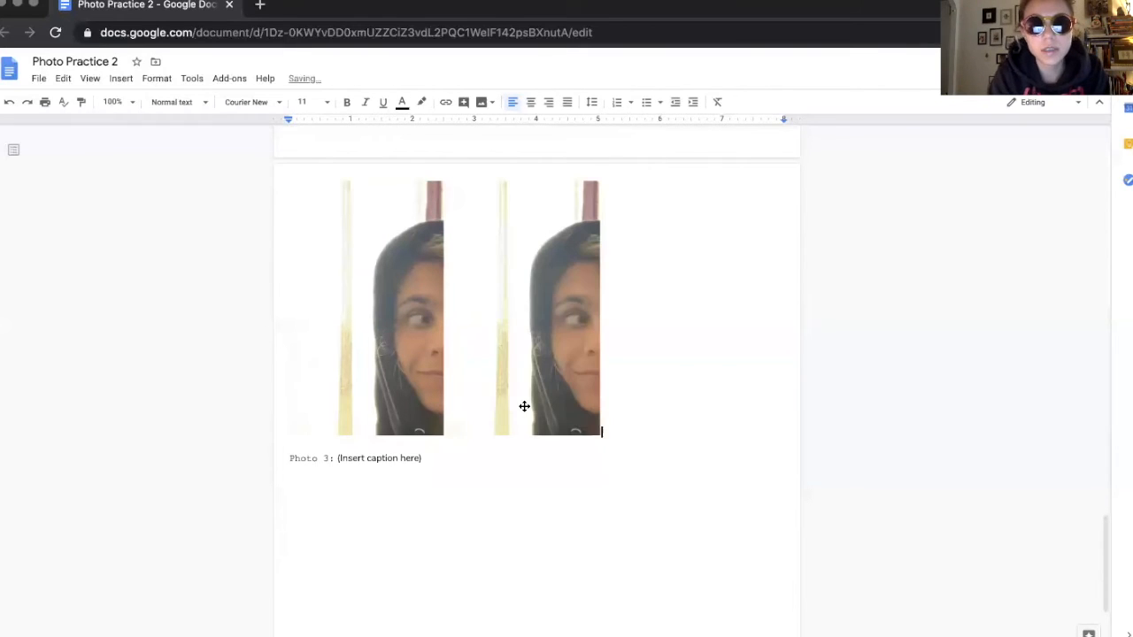
{"action": "left_click", "coordinate": [520, 353]}
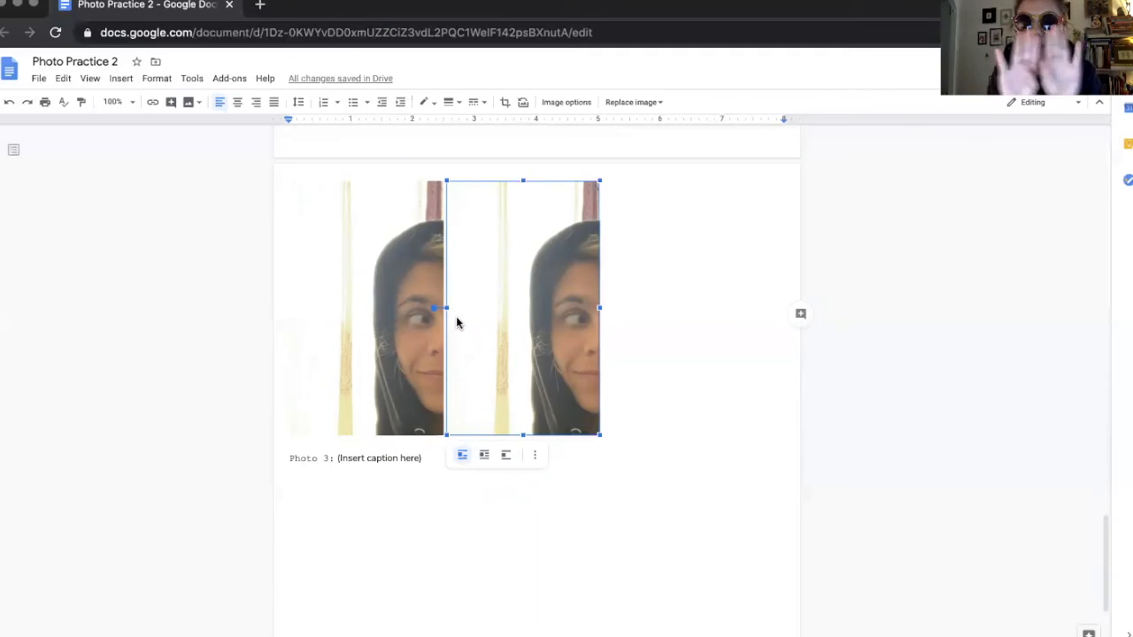
Rotate the duplicated half-face photo twice by 90° so that it stands upside down beside the upright half
{"action": "left_click", "coordinate": [553, 104]}
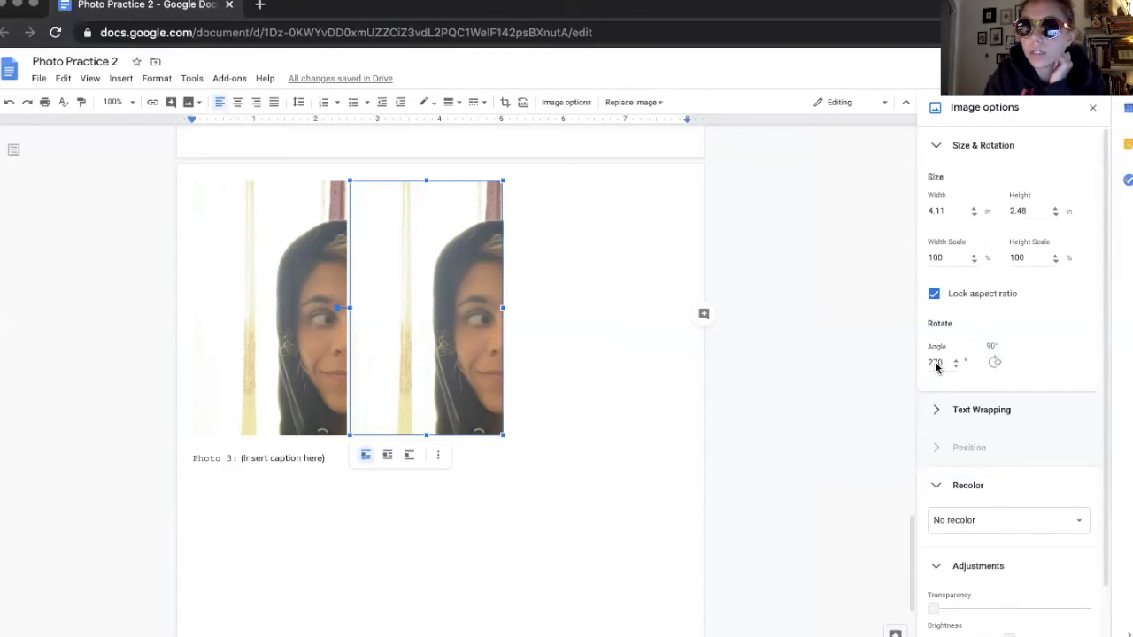
{"action": "left_click", "coordinate": [993, 364]}
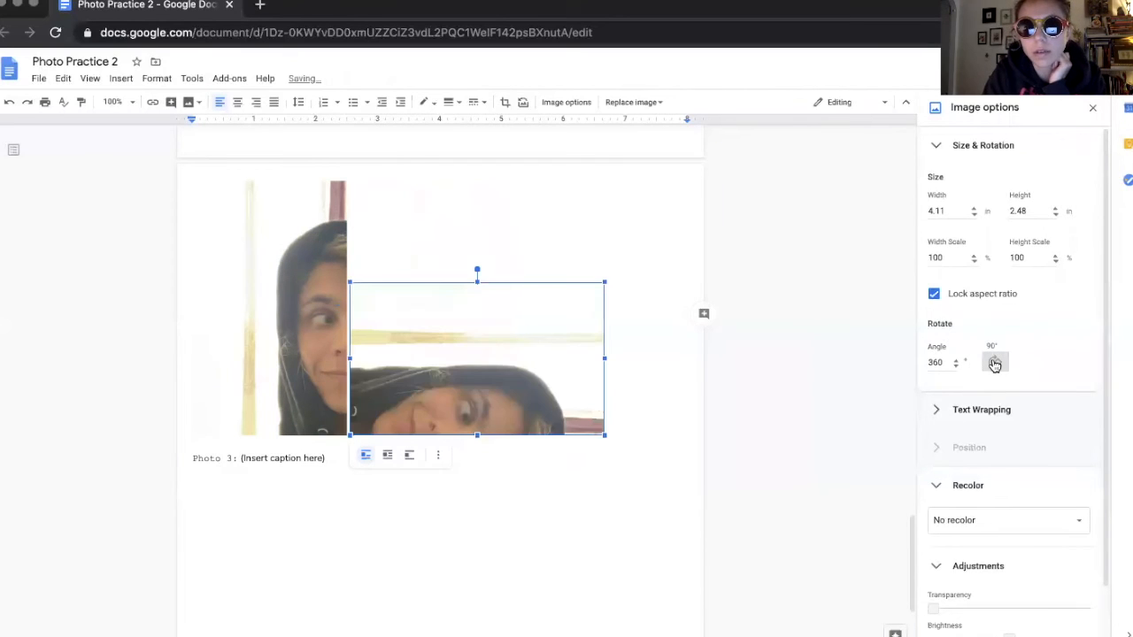
{"action": "left_click", "coordinate": [994, 363]}
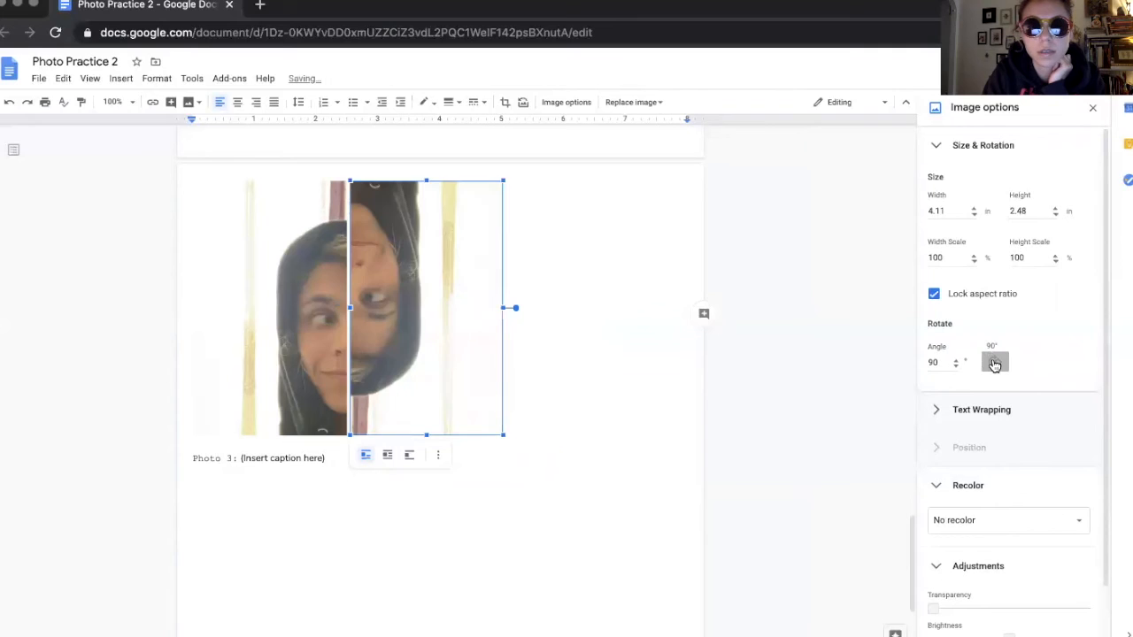
{"action": "left_click", "coordinate": [710, 431]}
{"action": "left_click", "coordinate": [419, 355]}
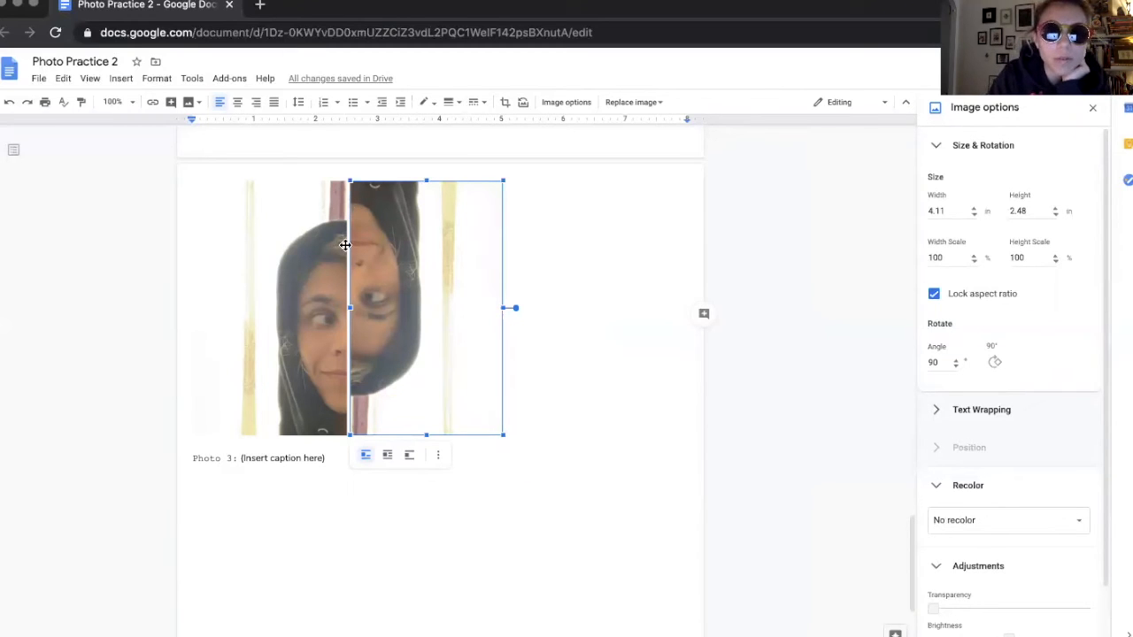
Shift the picture downward within the upside-down half's crop frame and trim its upper edge
{"action": "double_click", "coordinate": [377, 226]}
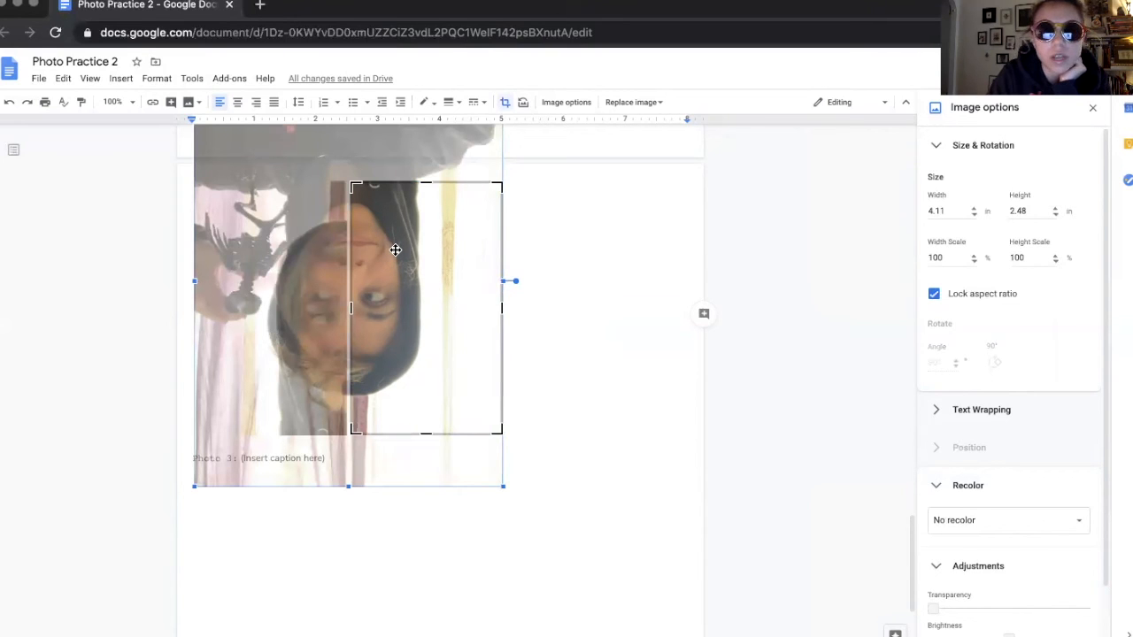
{"action": "left_click_drag", "start_coordinate": [396, 251], "coordinate": [396, 290]}
{"action": "key", "text": "Return"}
{"action": "double_click", "coordinate": [427, 308]}
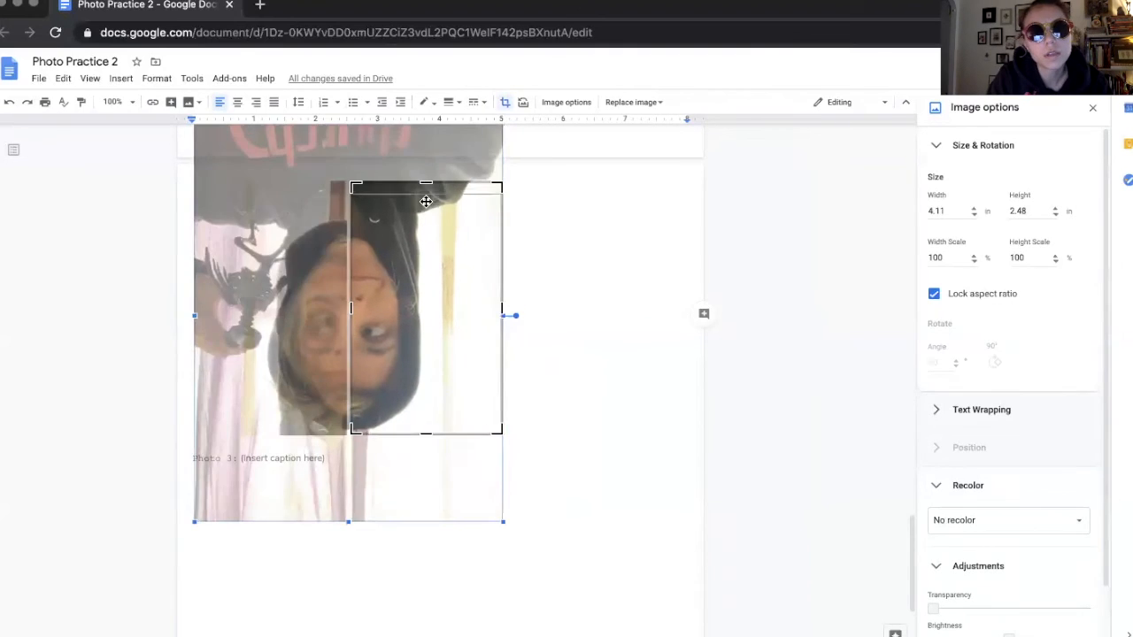
{"action": "left_click_drag", "start_coordinate": [426, 182], "coordinate": [426, 213]}
{"action": "key", "text": "Return"}
Trim the upper edge of the upright half to match and fine-tune the upside-down half's crop so the faces line up
{"action": "double_click", "coordinate": [270, 310]}
{"action": "left_click_drag", "start_coordinate": [272, 182], "coordinate": [269, 213]}
{"action": "key", "text": "Return"}
{"action": "left_click", "coordinate": [428, 347]}
{"action": "left_click", "coordinate": [338, 395]}
{"action": "double_click", "coordinate": [427, 283]}
{"action": "left_click_drag", "start_coordinate": [428, 285], "coordinate": [428, 275]}
{"action": "key", "text": "Return"}
{"action": "double_click", "coordinate": [453, 287]}
{"action": "left_click", "coordinate": [564, 327]}
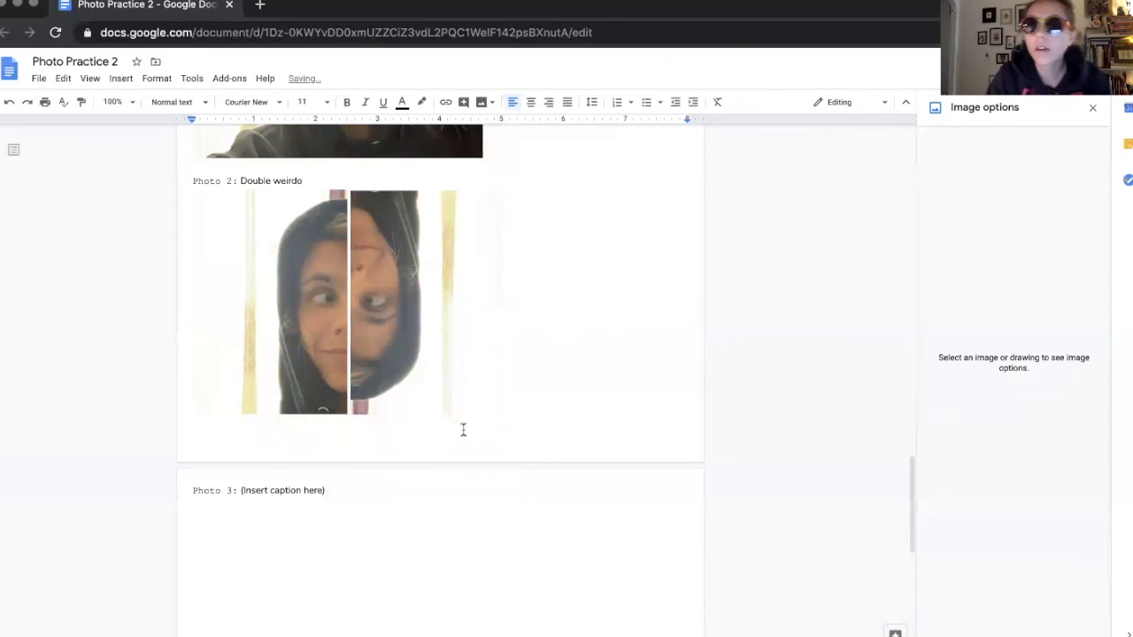
Put an uncropped copy of the original photo below the Photo 3 caption and activate cropping on it
{"action": "scroll", "coordinate": [463, 429], "scroll_direction": "up", "scroll_amount": 2}
{"action": "scroll", "coordinate": [463, 429], "scroll_direction": "down", "scroll_amount": 5}
{"action": "left_click", "coordinate": [408, 426]}
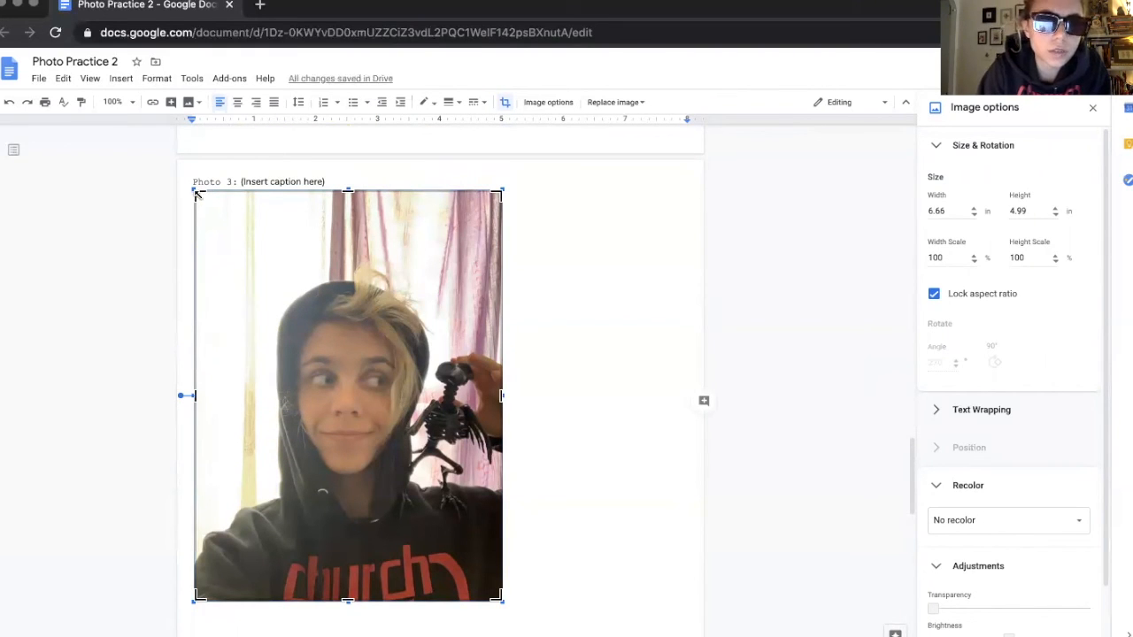
Crop the Photo 3 copy to a narrow horizontal strip with the eyes and the skeleton's head, and enlarge it proportionally
{"action": "left_click_drag", "start_coordinate": [199, 195], "coordinate": [305, 394]}
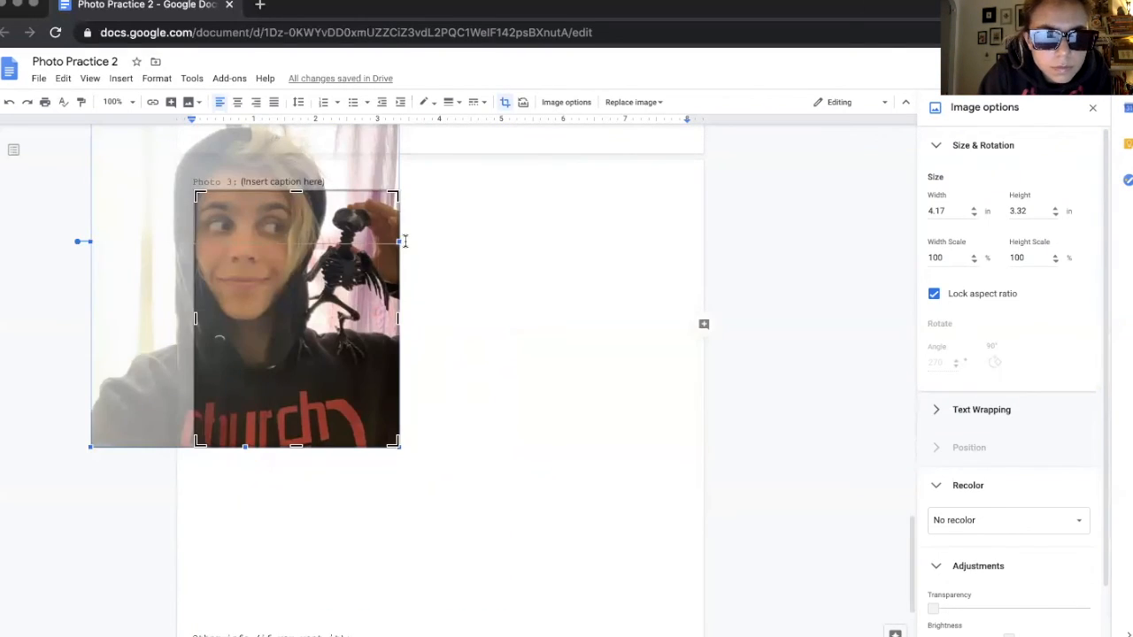
{"action": "scroll", "coordinate": [408, 354], "scroll_direction": "up", "scroll_amount": 1}
{"action": "left_click", "coordinate": [407, 354]}
{"action": "double_click", "coordinate": [377, 273]}
{"action": "left_click_drag", "start_coordinate": [400, 273], "coordinate": [376, 273]}
{"action": "left_click", "coordinate": [313, 309]}
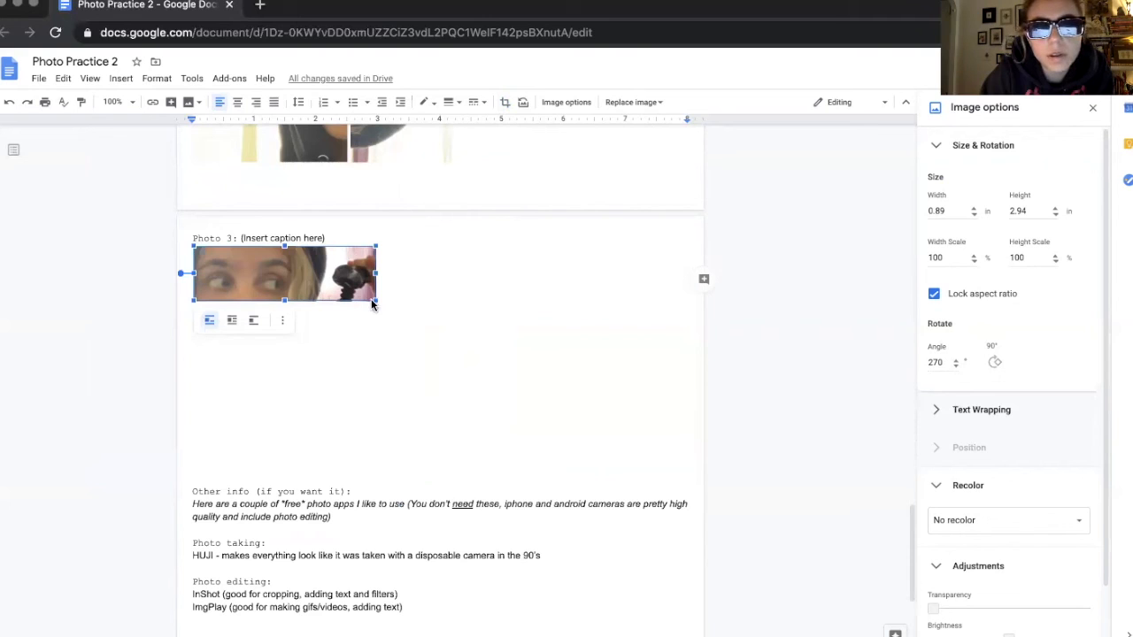
{"action": "left_click_drag", "start_coordinate": [375, 302], "coordinate": [475, 354]}
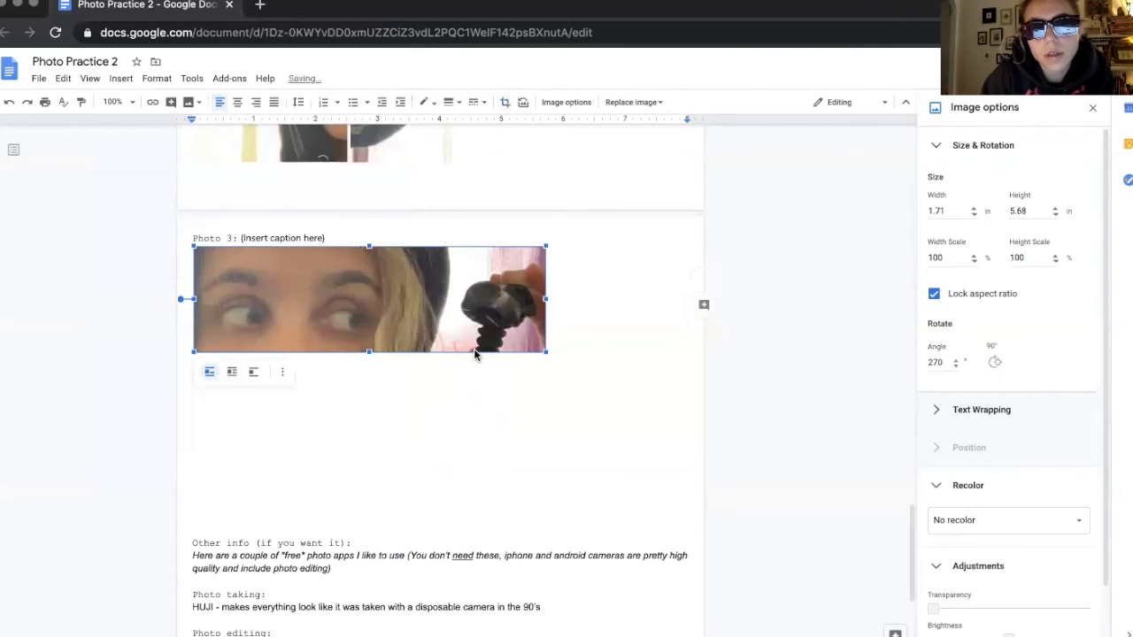
{"action": "left_click", "coordinate": [476, 372]}
Compare the original photo with the three cropped versions and review their captions
{"action": "scroll", "coordinate": [442, 354], "scroll_direction": "up", "scroll_amount": 15}
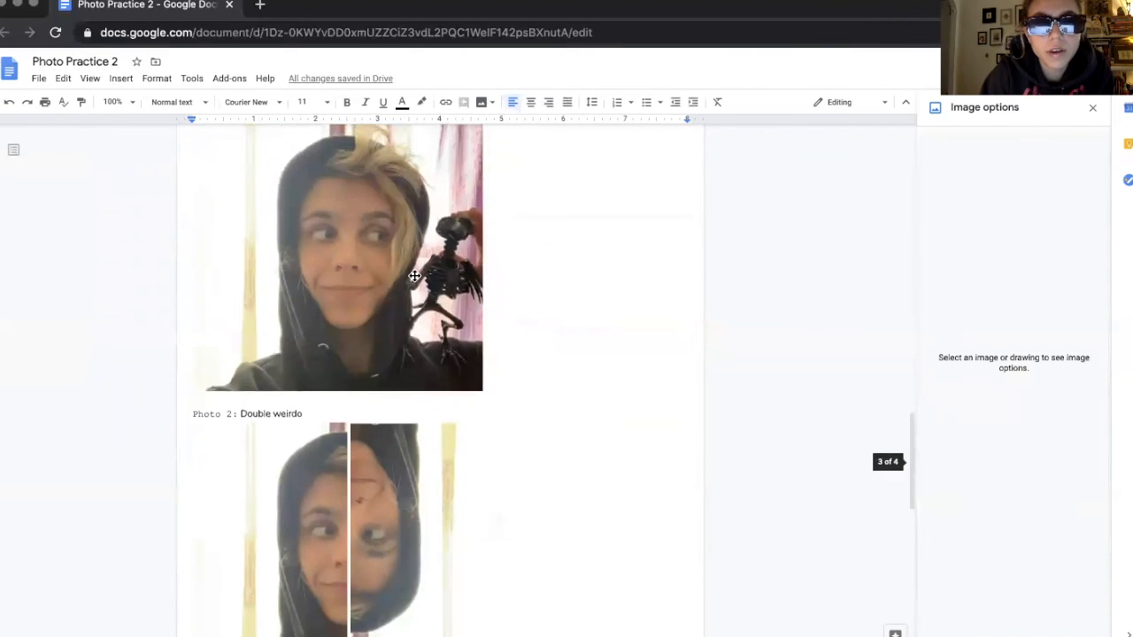
{"action": "scroll", "coordinate": [414, 275], "scroll_direction": "up", "scroll_amount": 4}
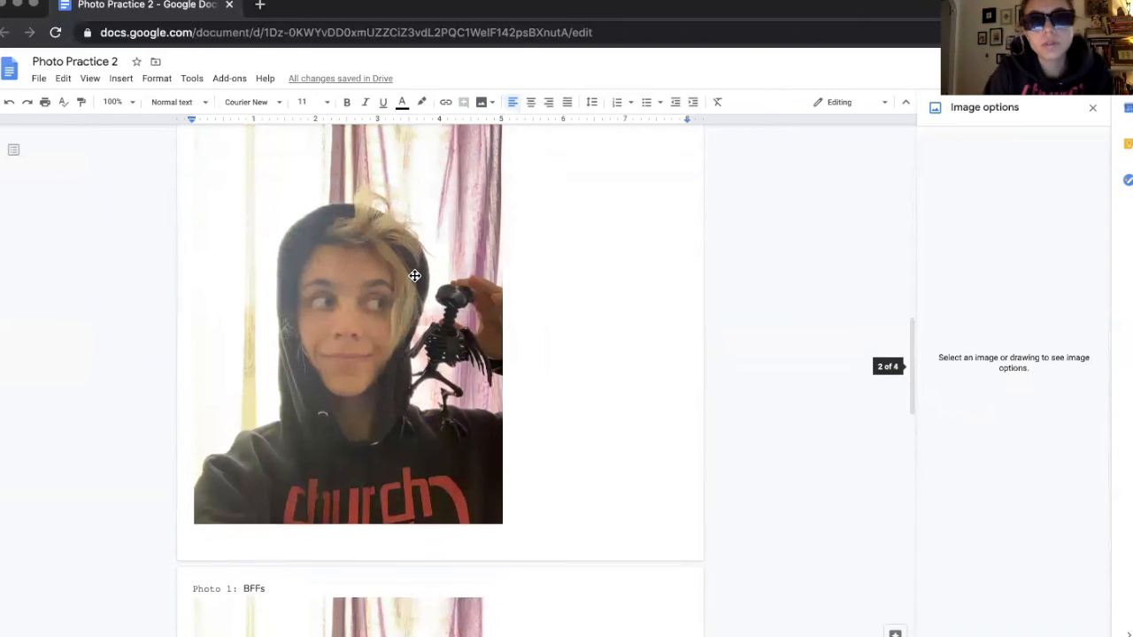
{"action": "scroll", "coordinate": [414, 275], "scroll_direction": "down", "scroll_amount": 6}
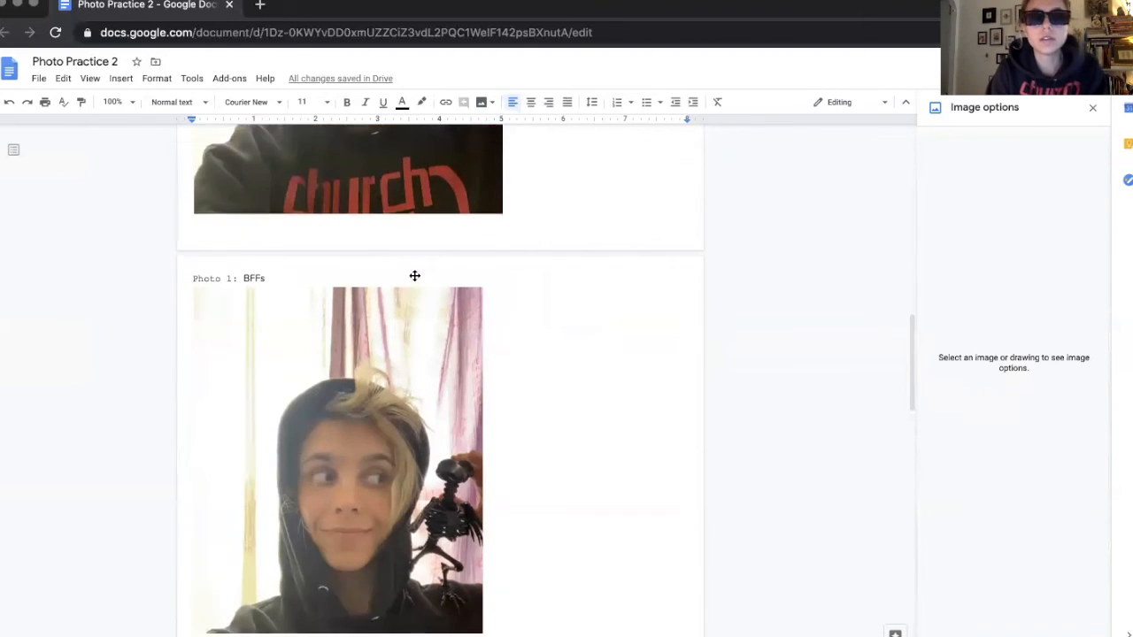
{"action": "scroll", "coordinate": [414, 276], "scroll_direction": "down", "scroll_amount": 1}
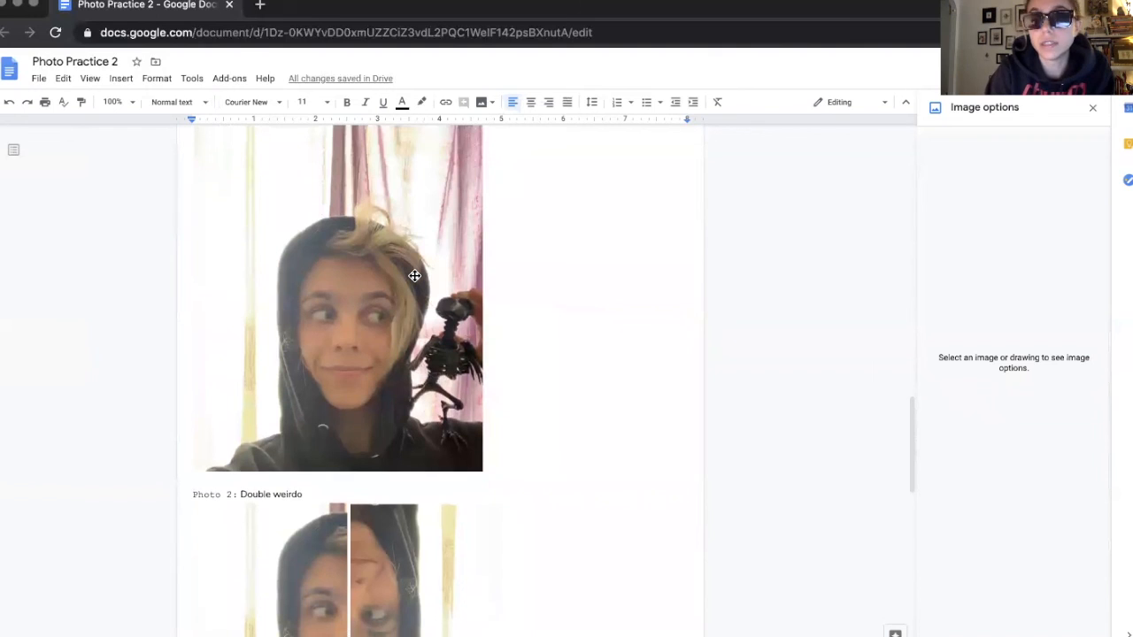
{"action": "scroll", "coordinate": [414, 275], "scroll_direction": "down", "scroll_amount": 3}
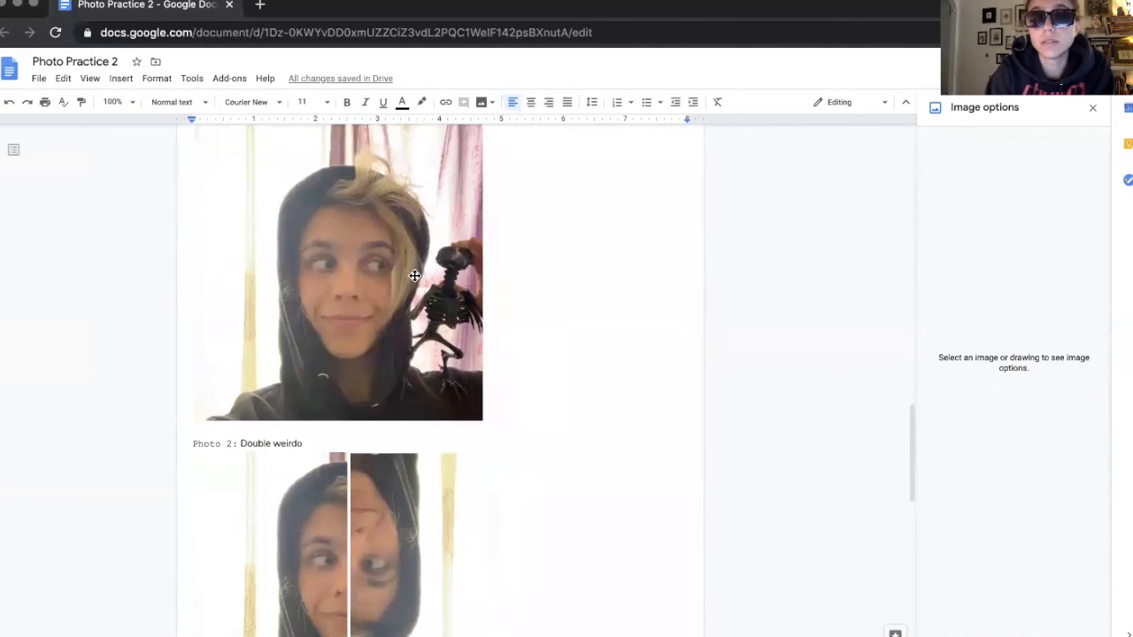
{"action": "scroll", "coordinate": [414, 275], "scroll_direction": "down", "scroll_amount": 9}
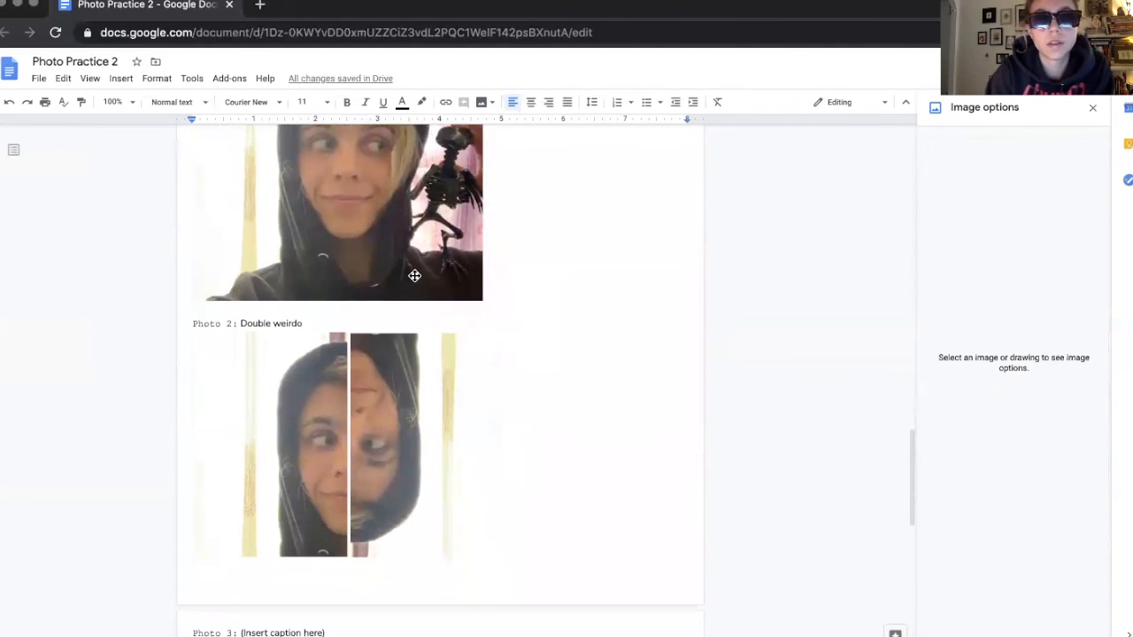
{"action": "scroll", "coordinate": [415, 276], "scroll_direction": "down", "scroll_amount": 5}
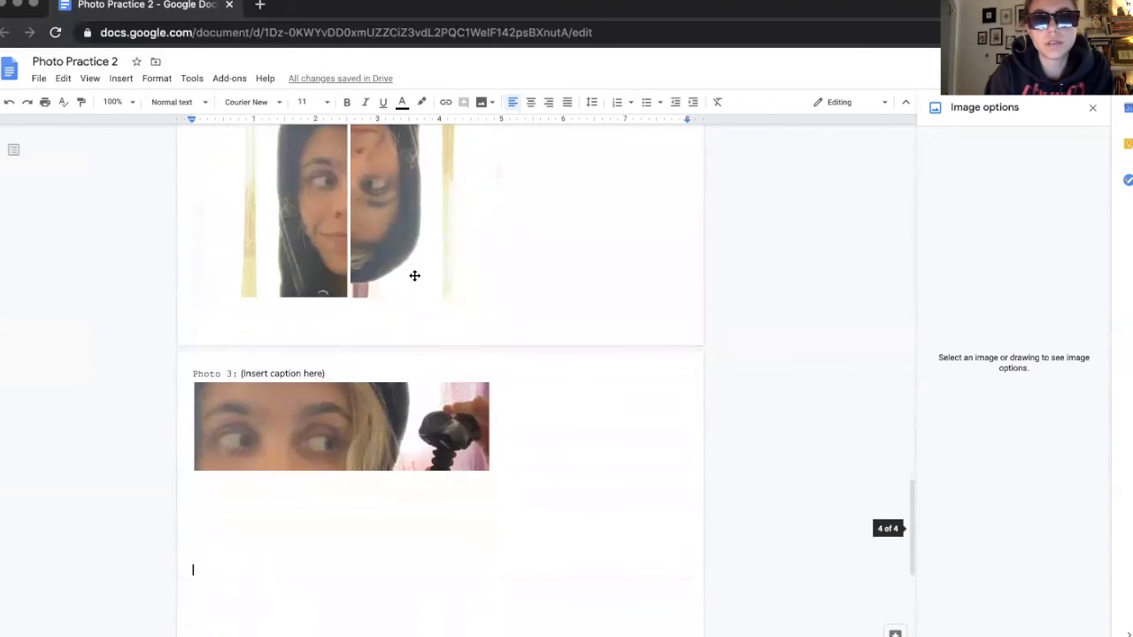
{"action": "scroll", "coordinate": [414, 275], "scroll_direction": "down", "scroll_amount": 1}
{"action": "scroll", "coordinate": [414, 275], "scroll_direction": "up", "scroll_amount": 3}
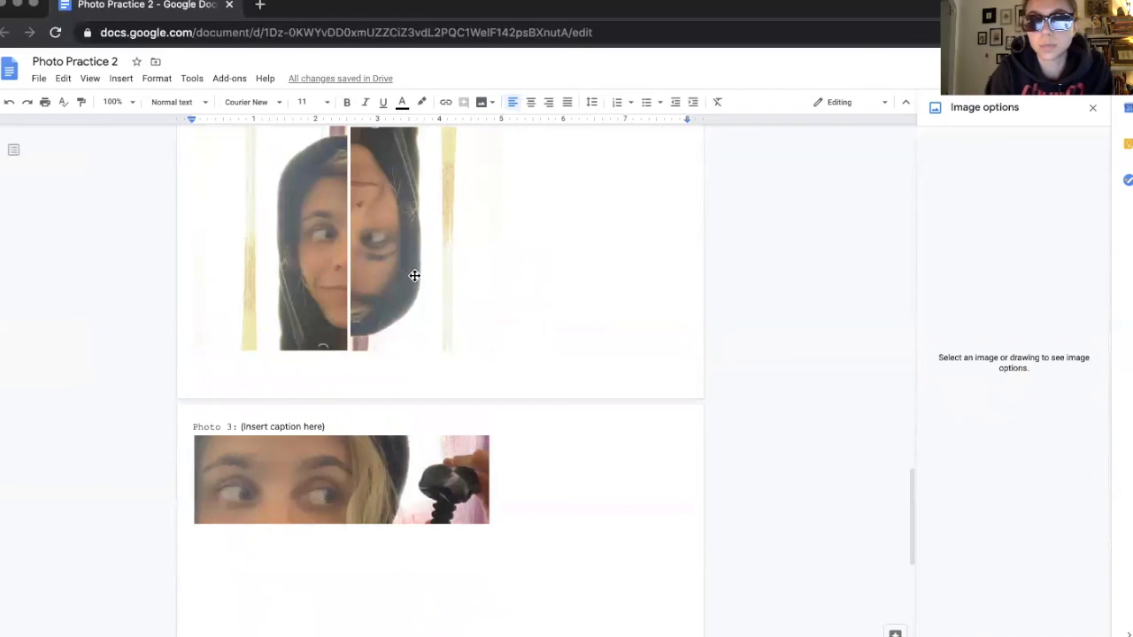
{"action": "scroll", "coordinate": [414, 275], "scroll_direction": "up", "scroll_amount": 5}
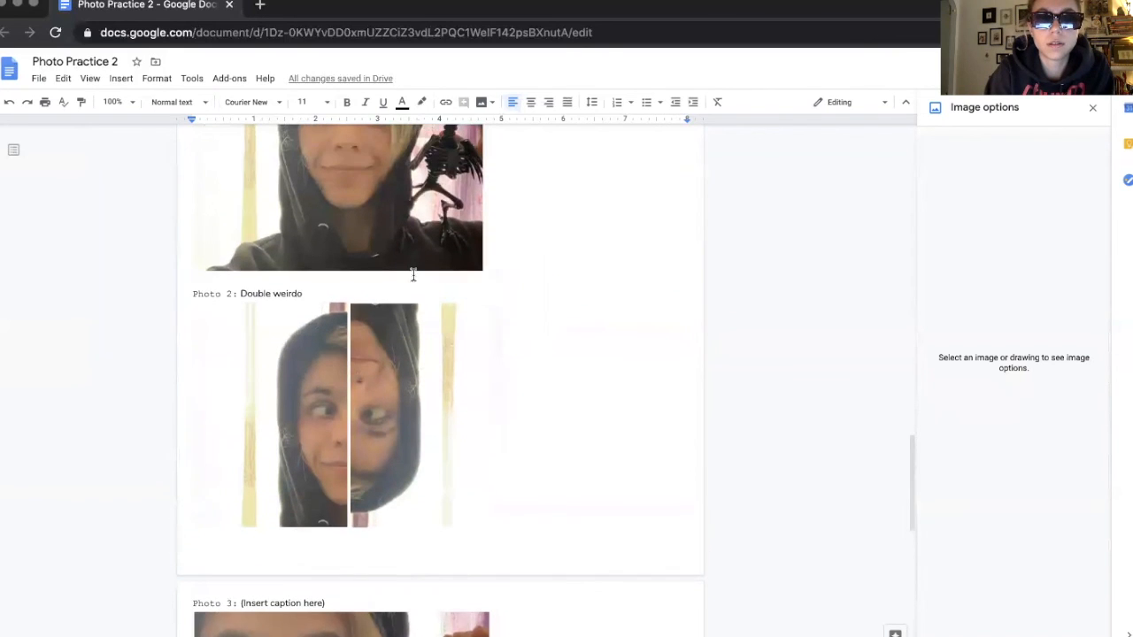
{"action": "scroll", "coordinate": [414, 275], "scroll_direction": "up", "scroll_amount": 3}
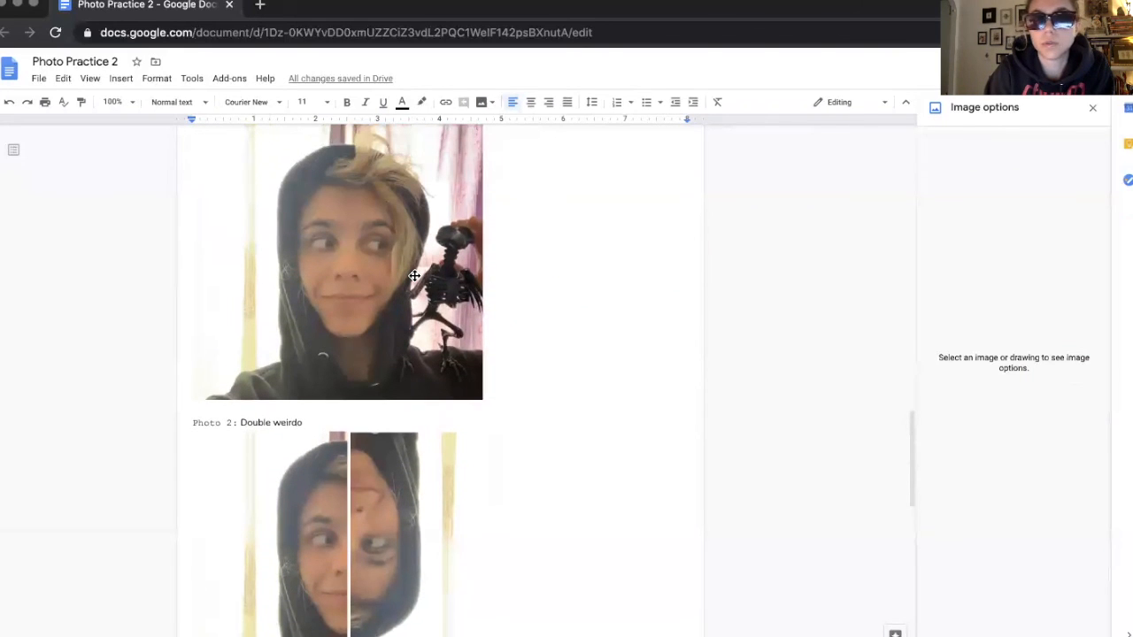
Place the text cursor in Photo 3's caption placeholder
{"action": "scroll", "coordinate": [414, 276], "scroll_direction": "down", "scroll_amount": 7}
{"action": "left_click", "coordinate": [316, 449]}
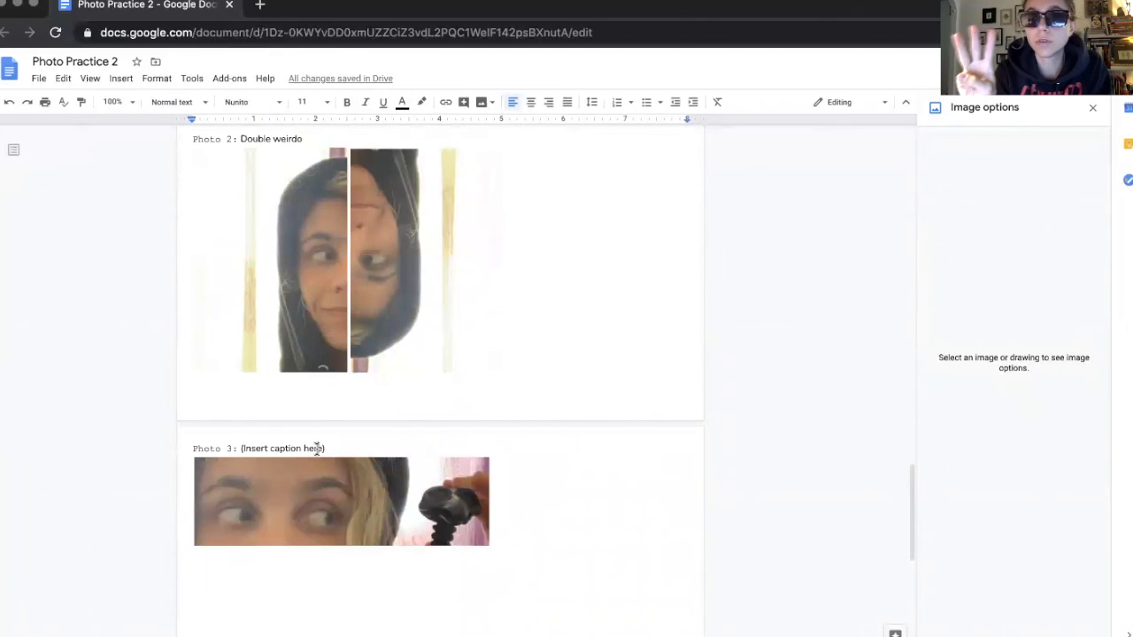